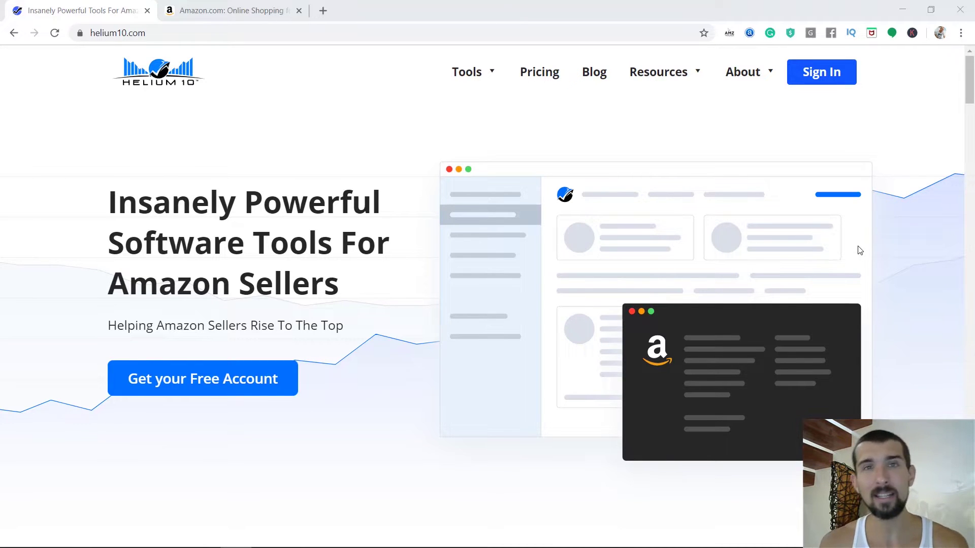
Step: Sign in to Helium 10 and open the Magnet² Keyword Research tool
click(808, 71)
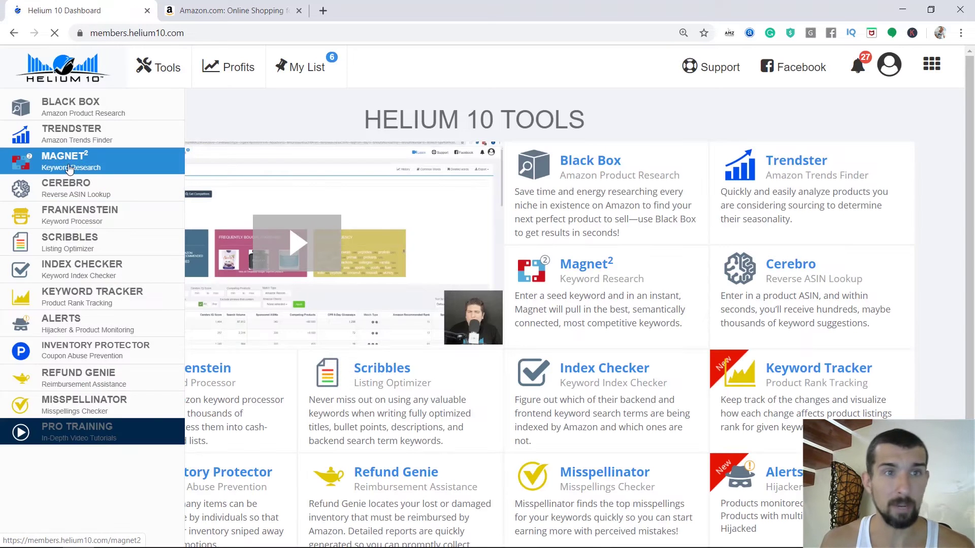
click(69, 169)
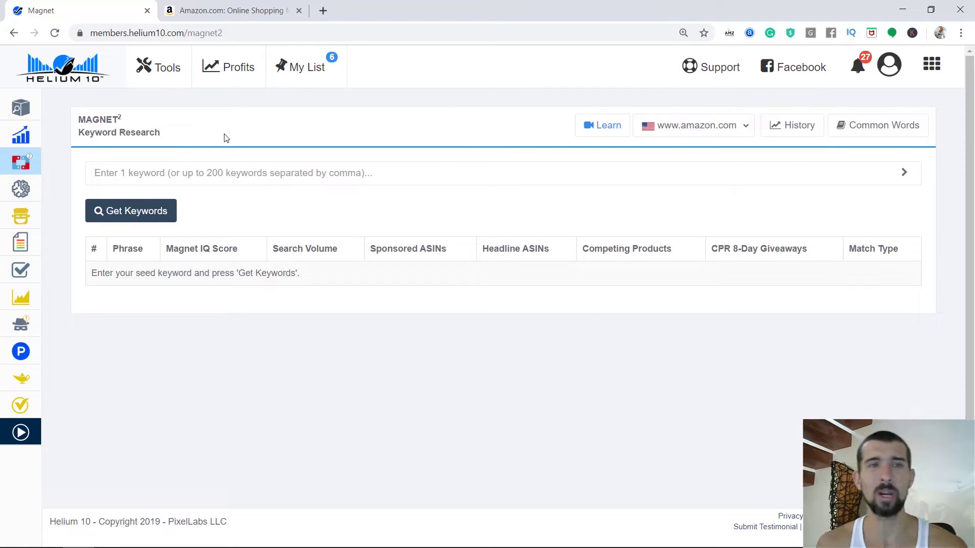
Step: Search Amazon for 'kitchen knife'
click(203, 10)
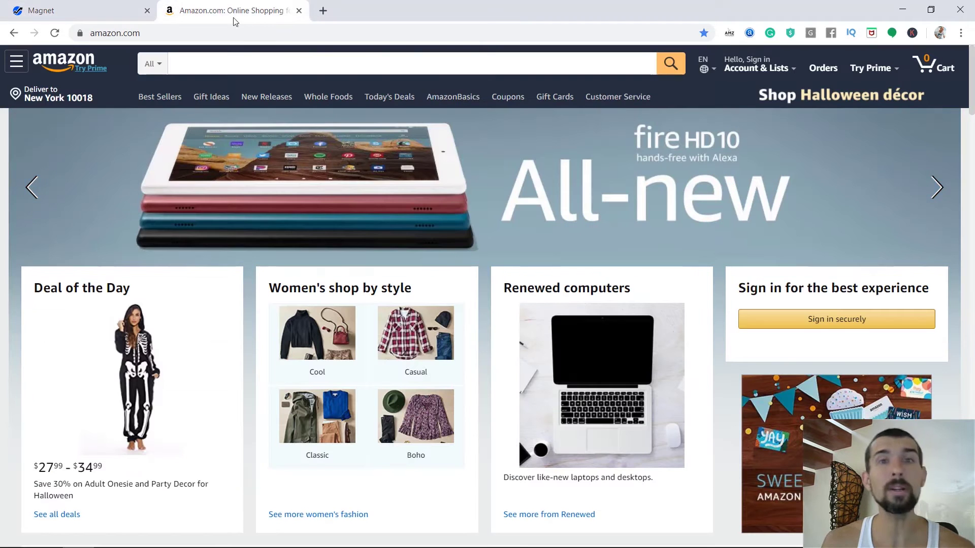
click(383, 70)
text(kit)
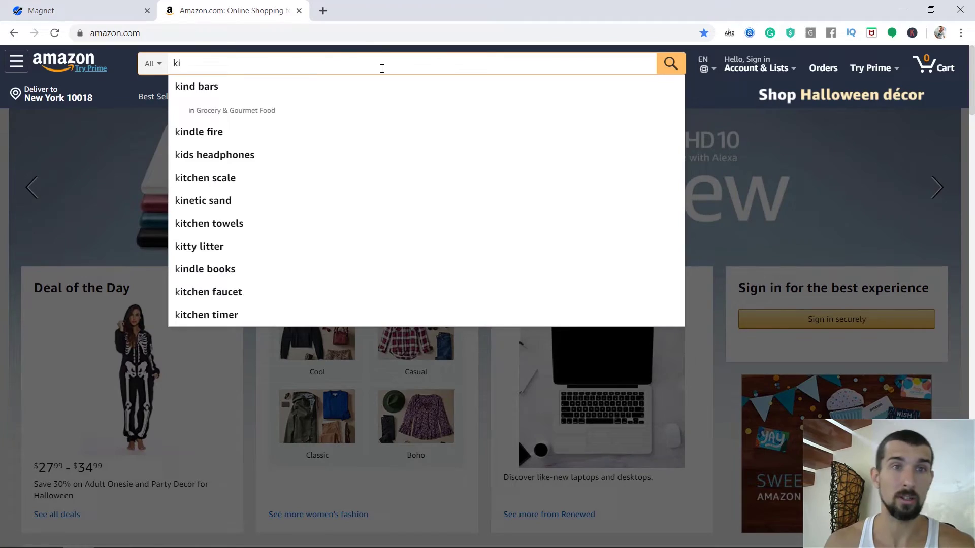
text(chen kn)
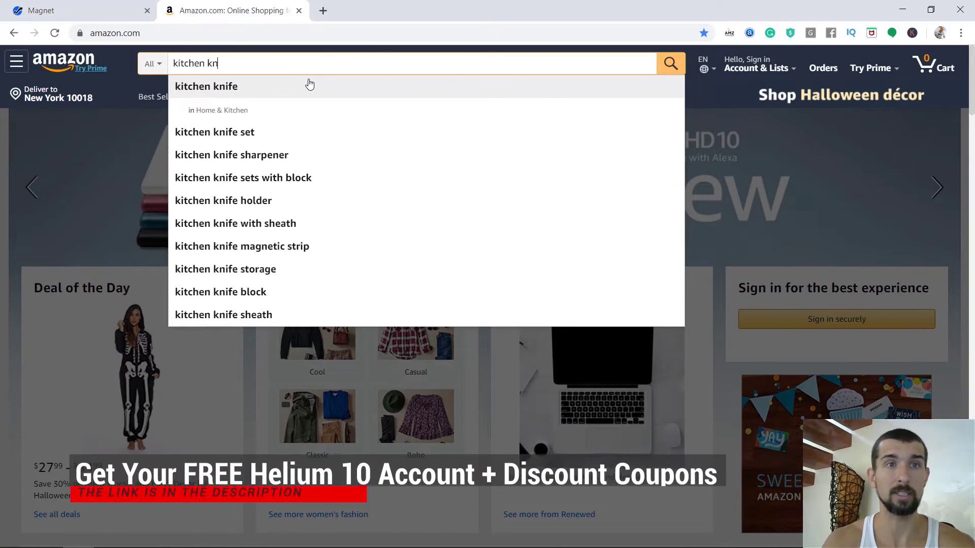
text(ife)
key(Return)
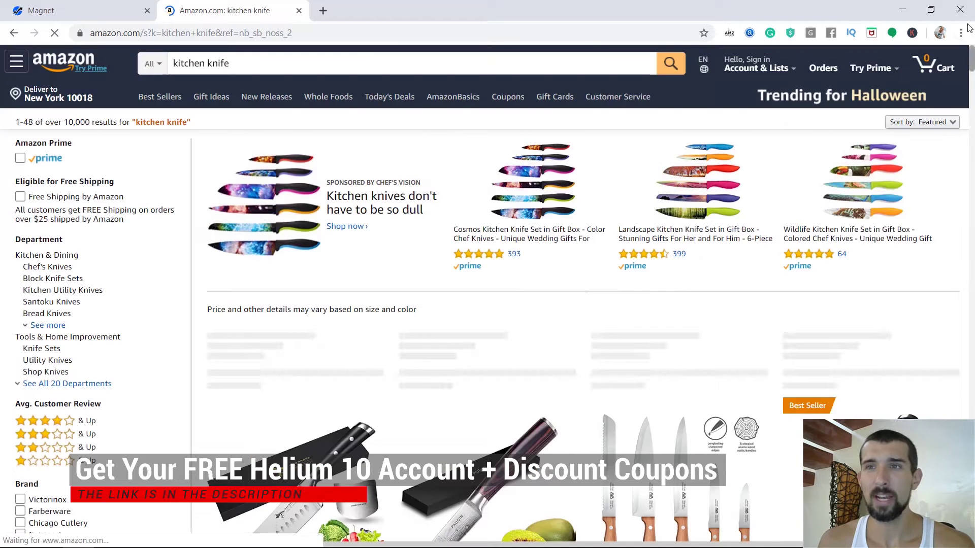
Step: Run Helium 10 Xray on the kitchen knife search results
click(960, 33)
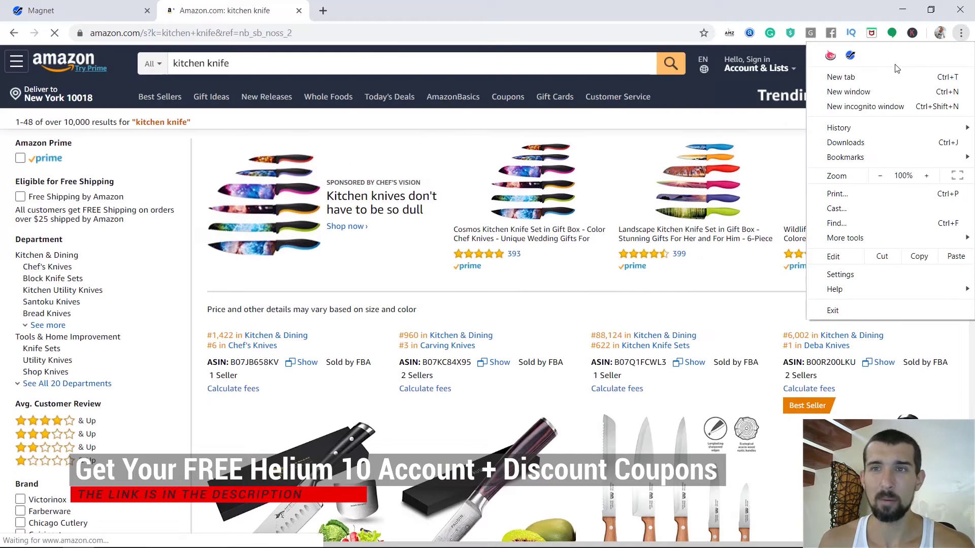
click(850, 55)
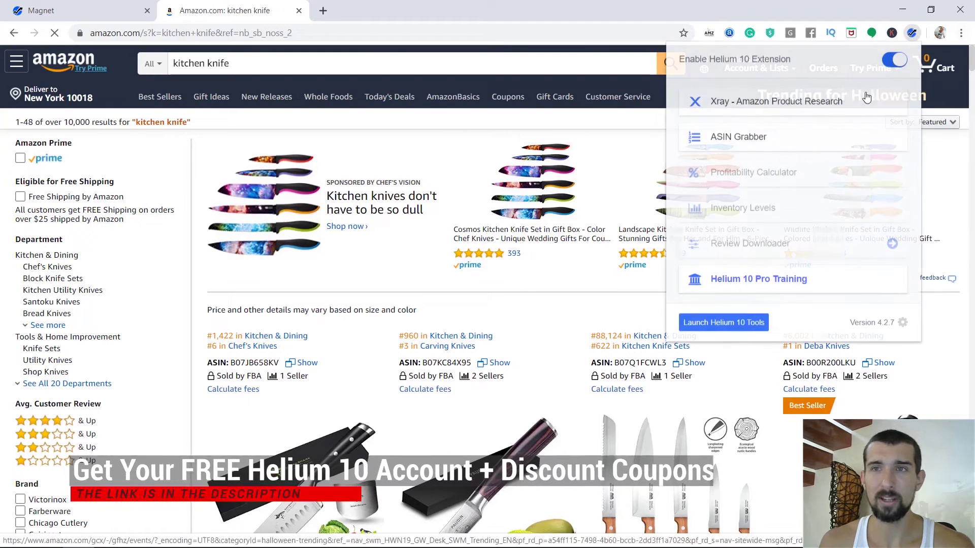
click(784, 103)
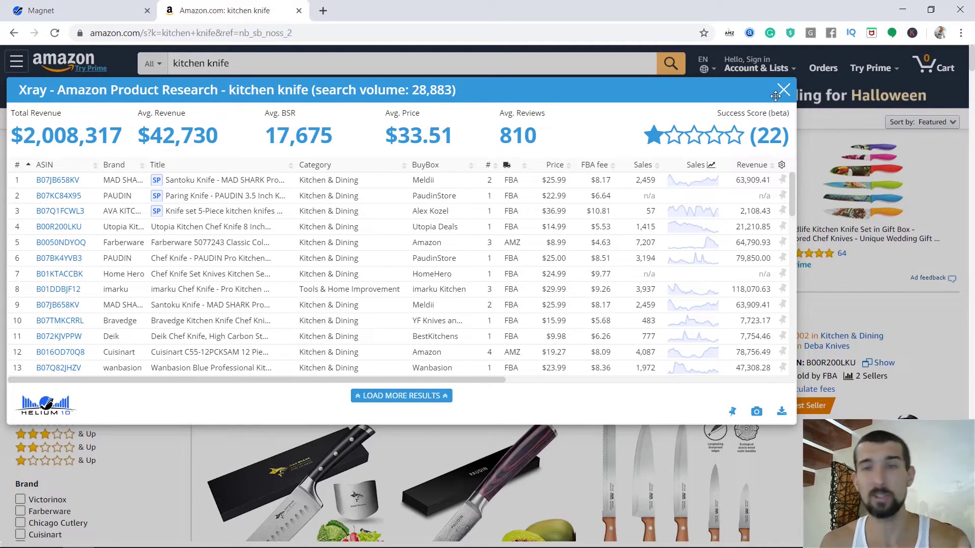
Step: Sort the Xray kitchen knife table by Sales, highest first, and scroll through the brands
mouse_move(642, 165)
click(654, 169)
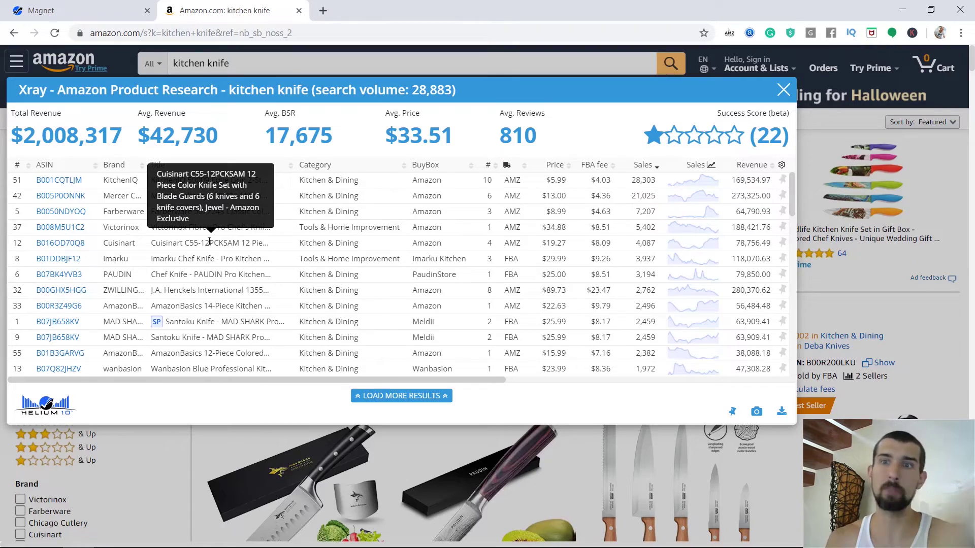
mouse_move(791, 195)
mouse_down()
mouse_move(791, 282)
mouse_move(790, 168)
mouse_up()
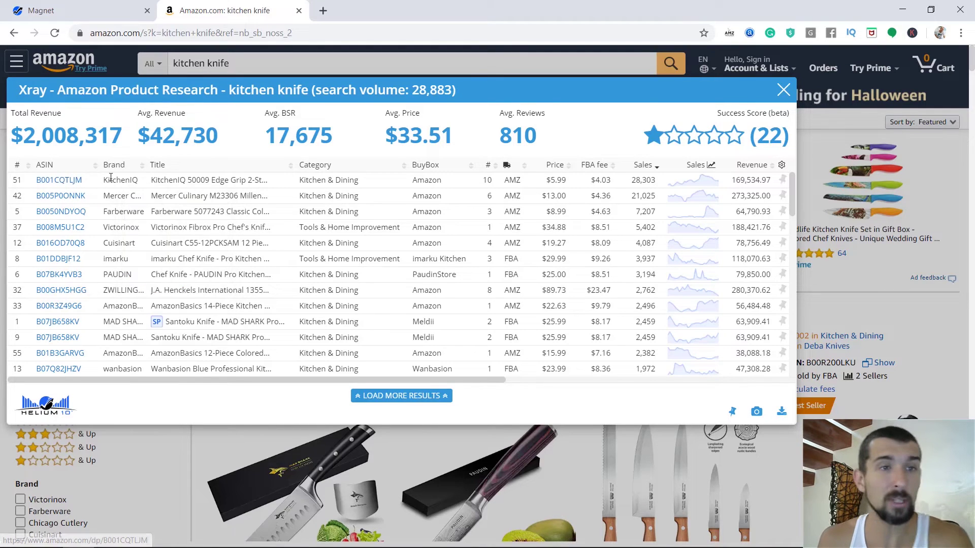
mouse_move(60, 227)
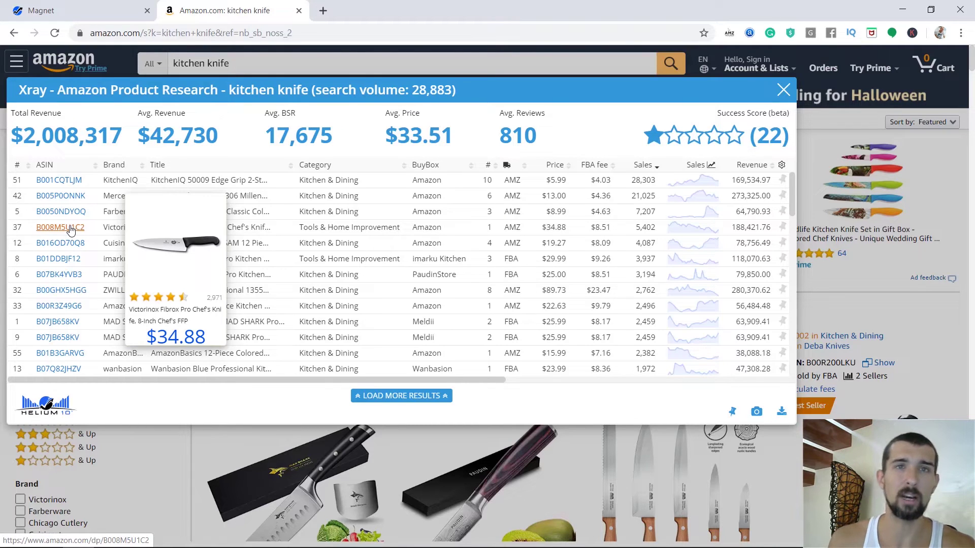
Step: Run a new Magnet keyword search for 'kitchen knife'
click(63, 5)
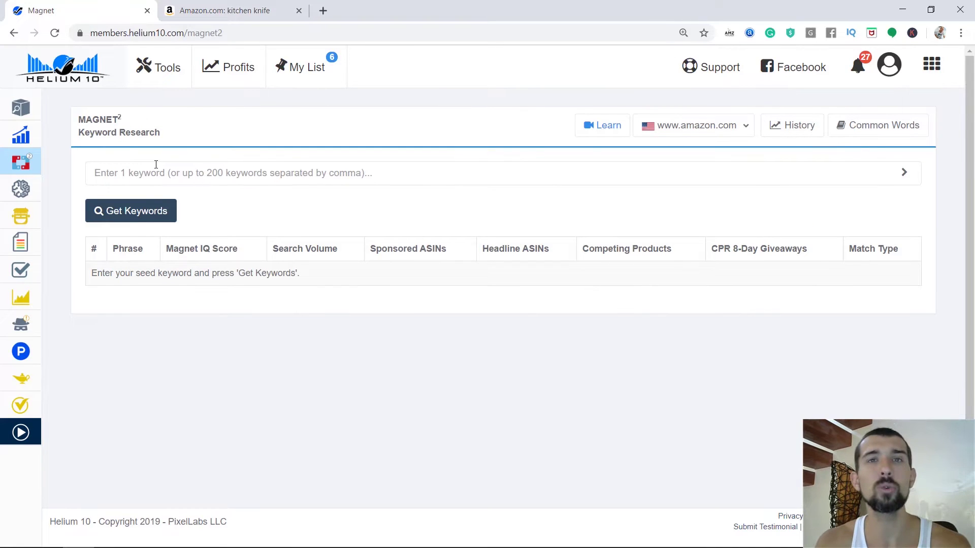
text(kitchen knife)
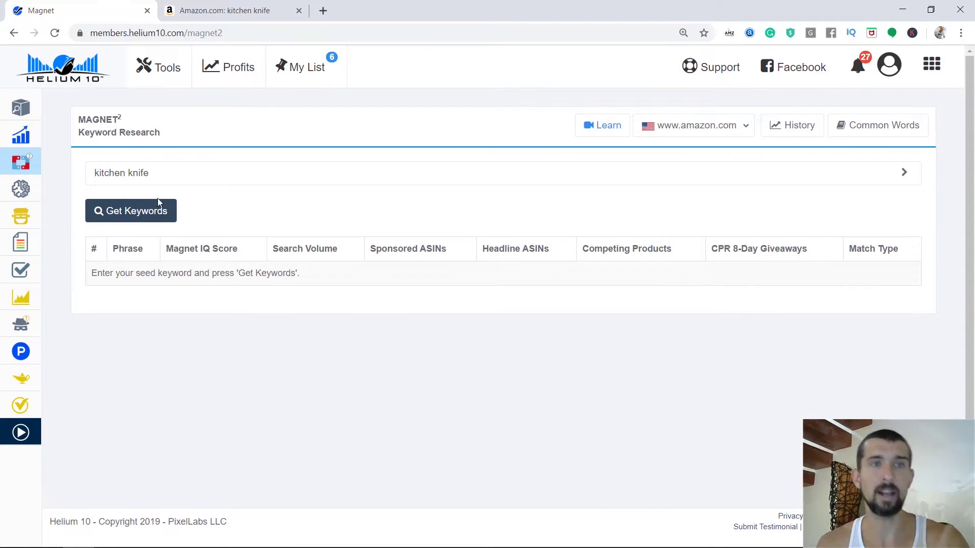
click(158, 203)
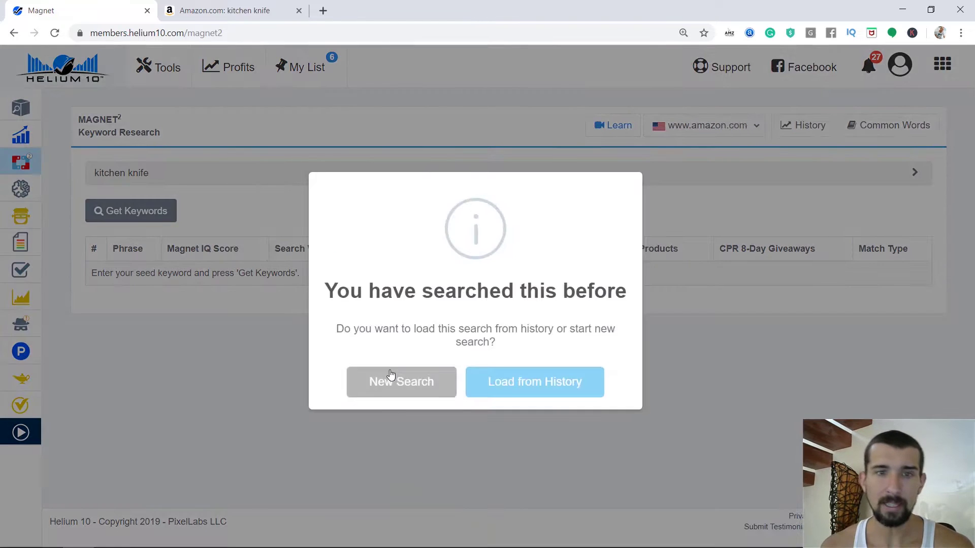
click(389, 378)
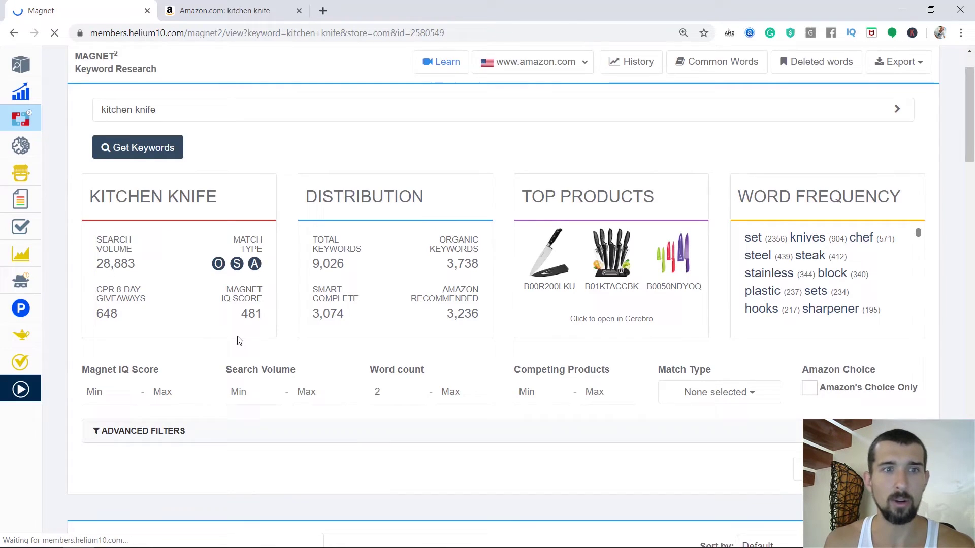
Step: Filter the keywords to phrases containing 'victorinox' and sort them by search volume
scroll(238, 340, down, 1)
click(156, 371)
click(168, 421)
text(victorinox)
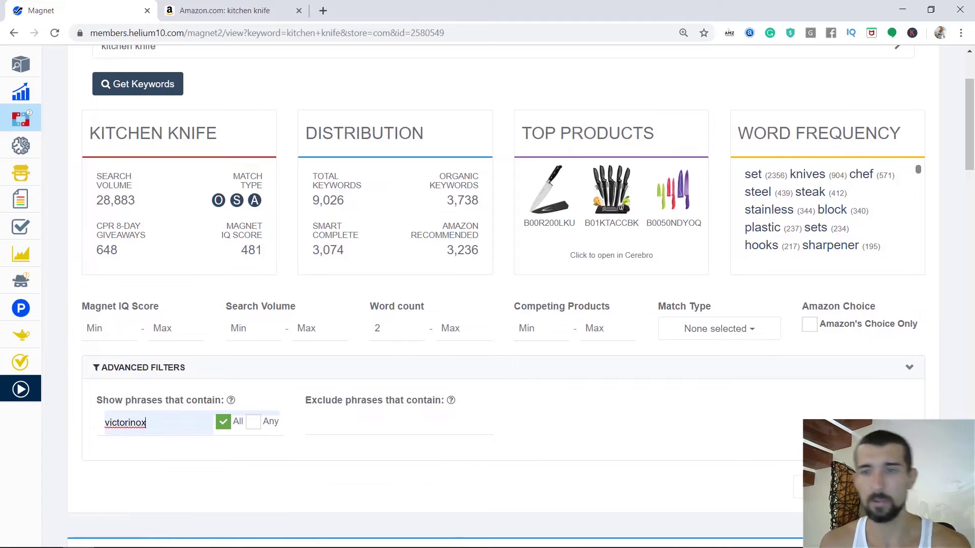
key(Return)
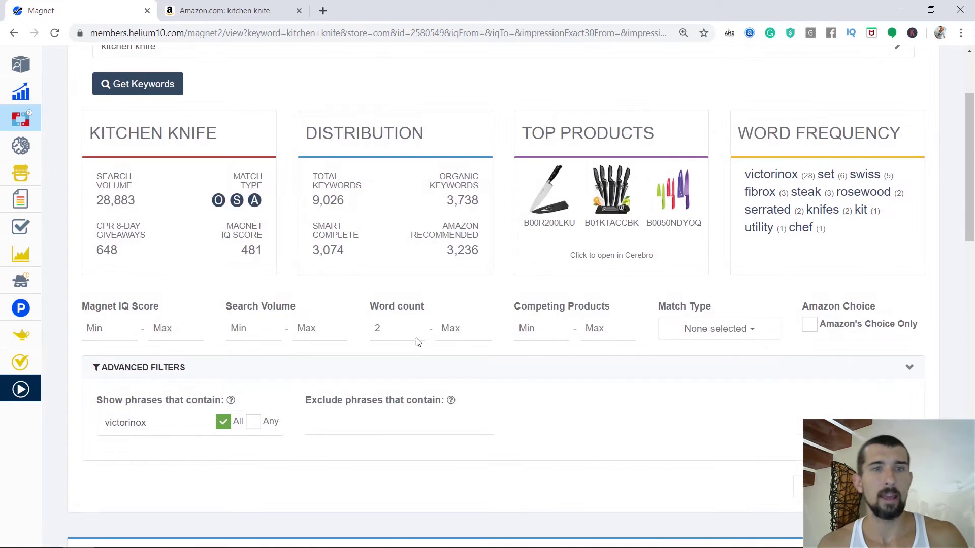
scroll(429, 330, down, 5)
click(454, 291)
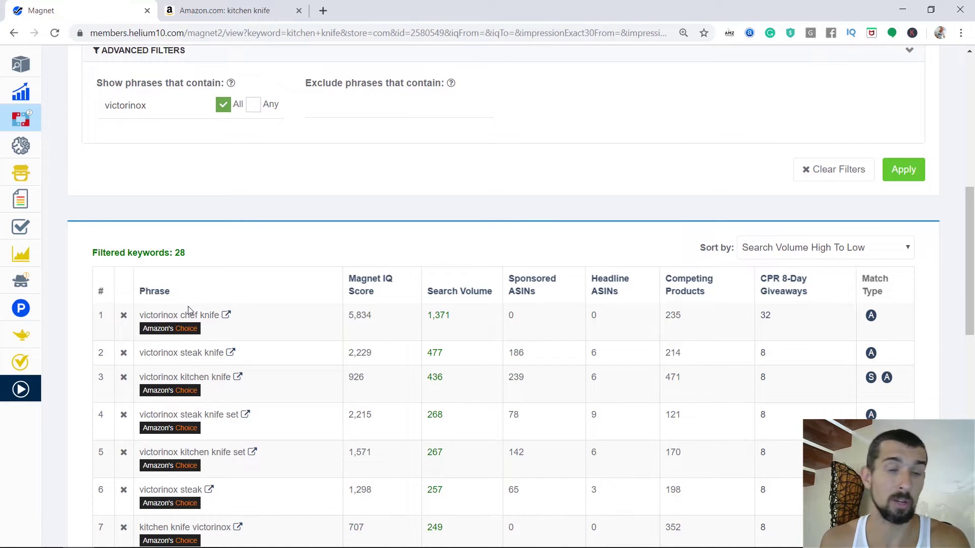
scroll(189, 310, down, 1)
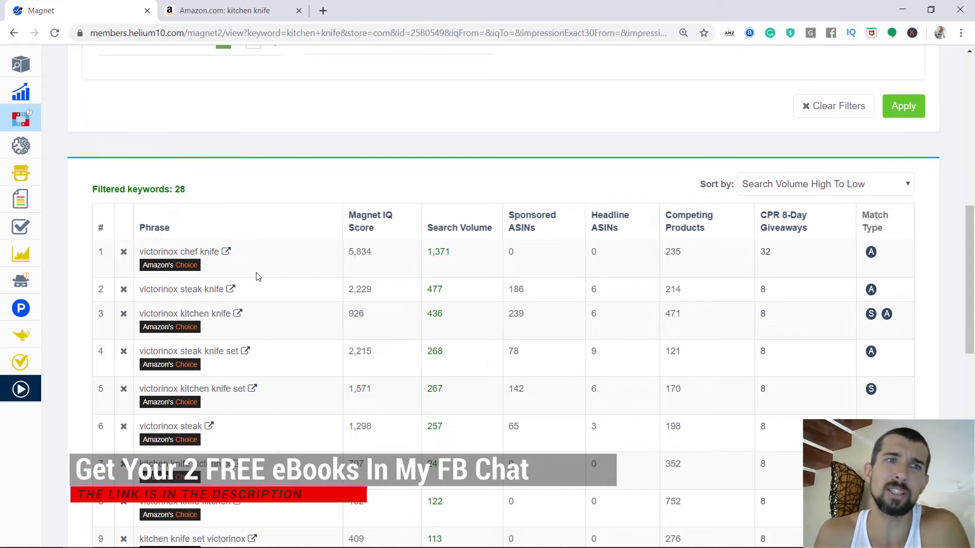
click(227, 253)
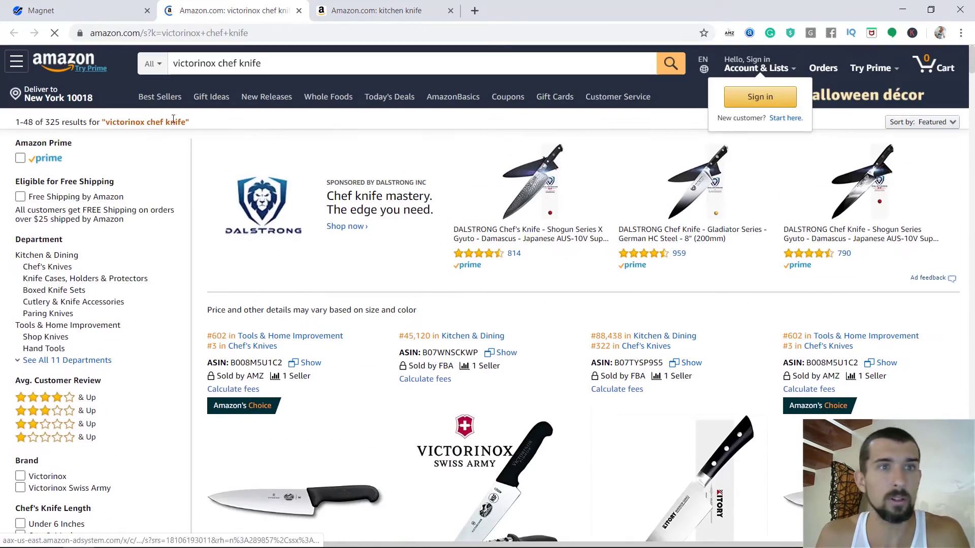
scroll(839, 176, down, 1)
scroll(863, 203, down, 5)
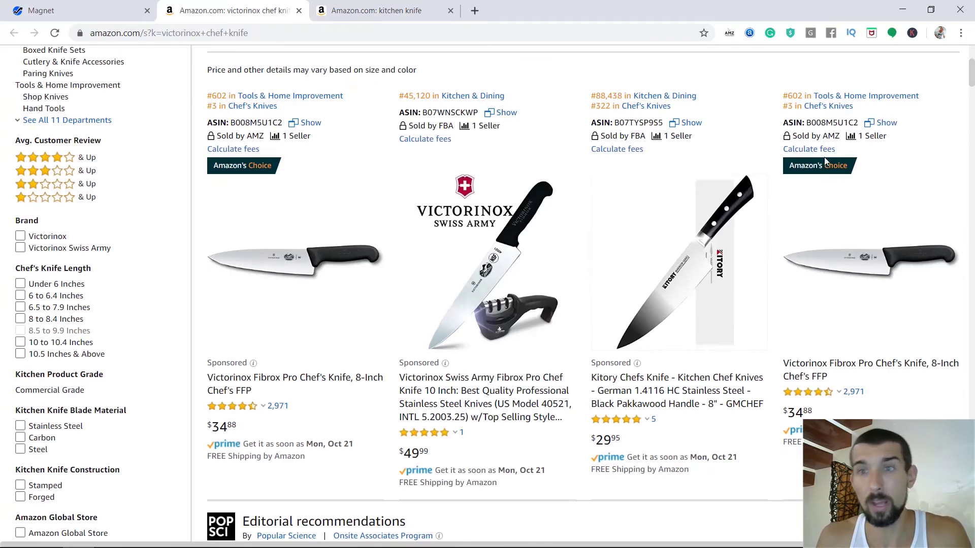
scroll(863, 203, down, 5)
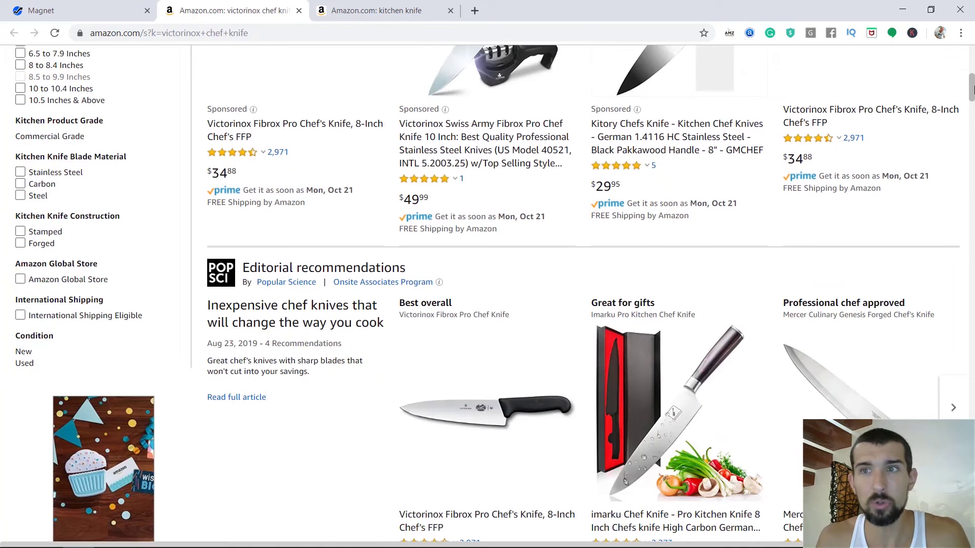
drag(970, 89, 971, 147)
scroll(660, 299, down, 4)
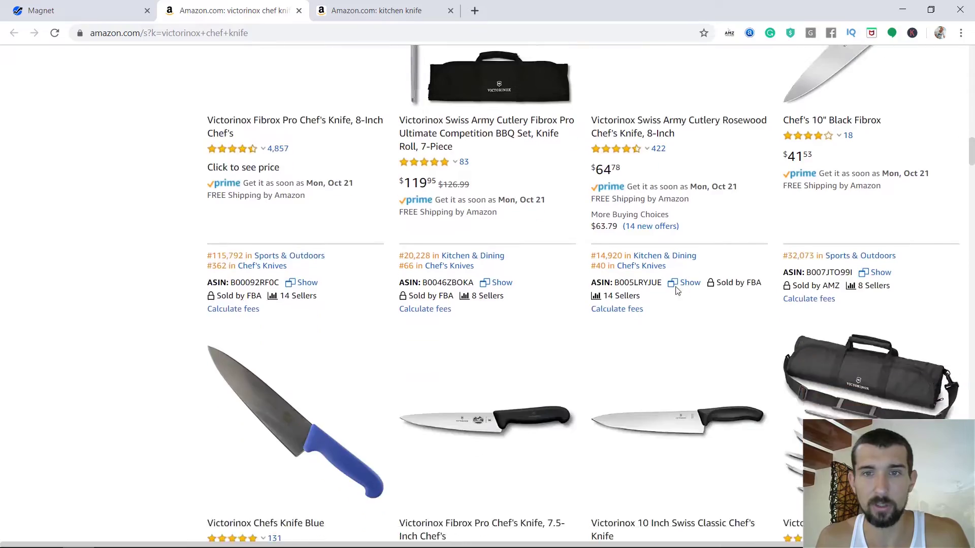
scroll(592, 250, down, 5)
scroll(838, 185, down, 10)
scroll(836, 193, down, 8)
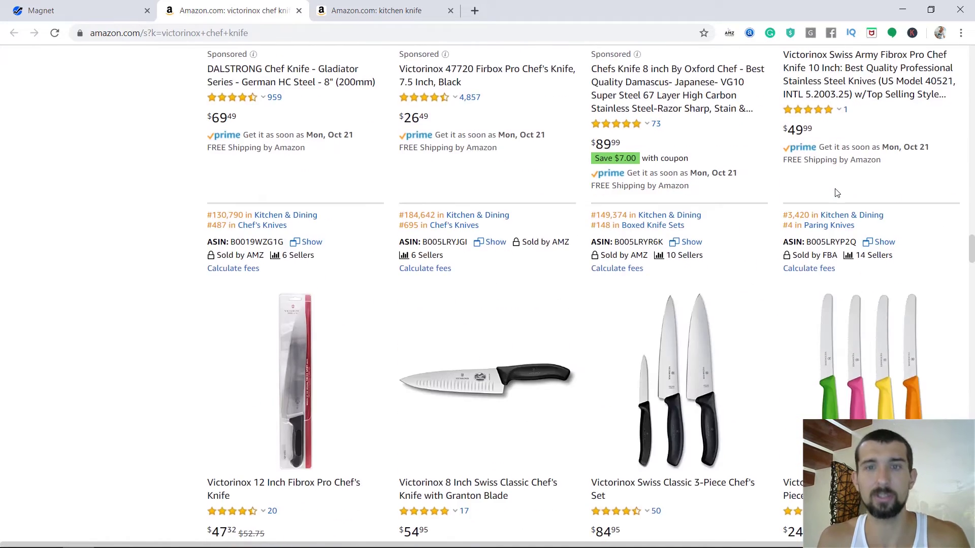
scroll(914, 183, down, 10)
scroll(970, 269, down, 3)
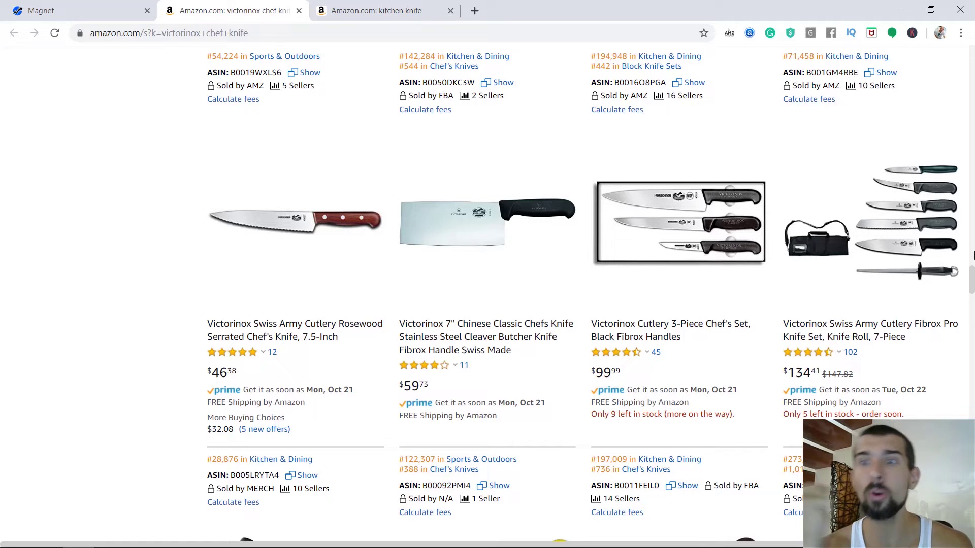
drag(971, 287, 971, 290)
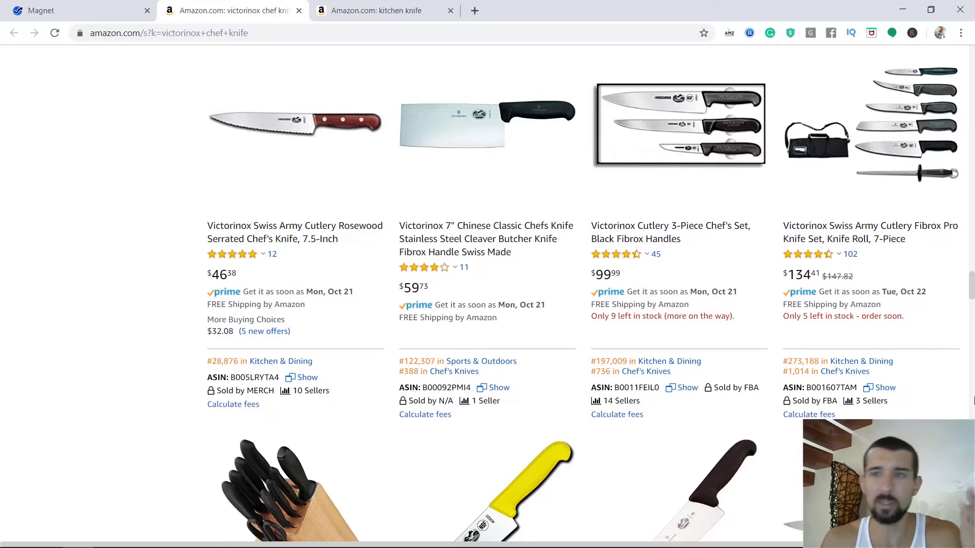
drag(971, 291, 971, 101)
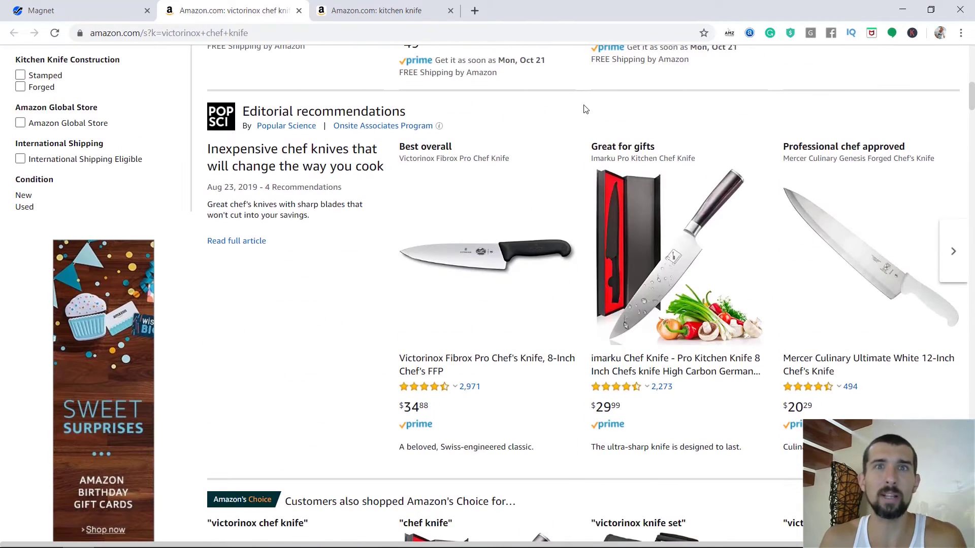
drag(970, 97, 971, 185)
scroll(740, 280, down, 7)
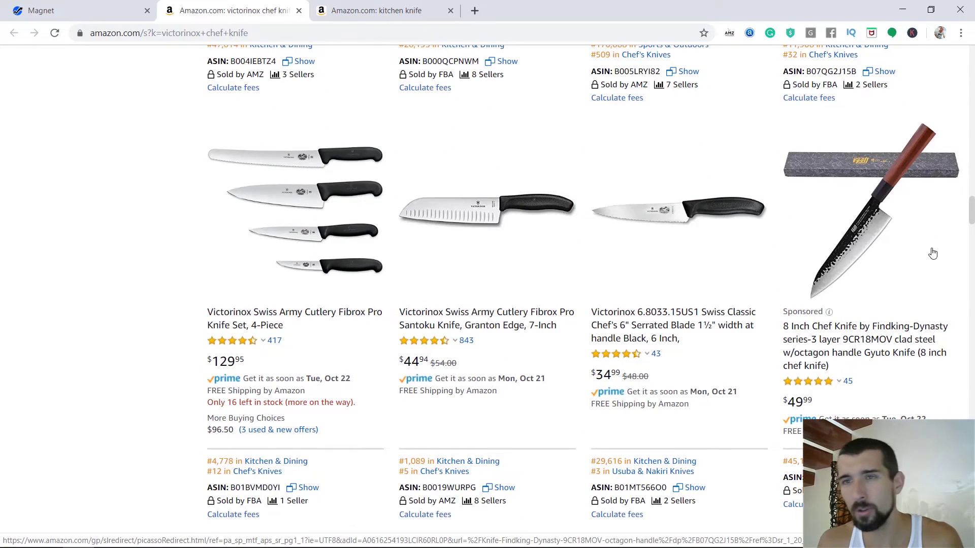
drag(970, 218, 972, 412)
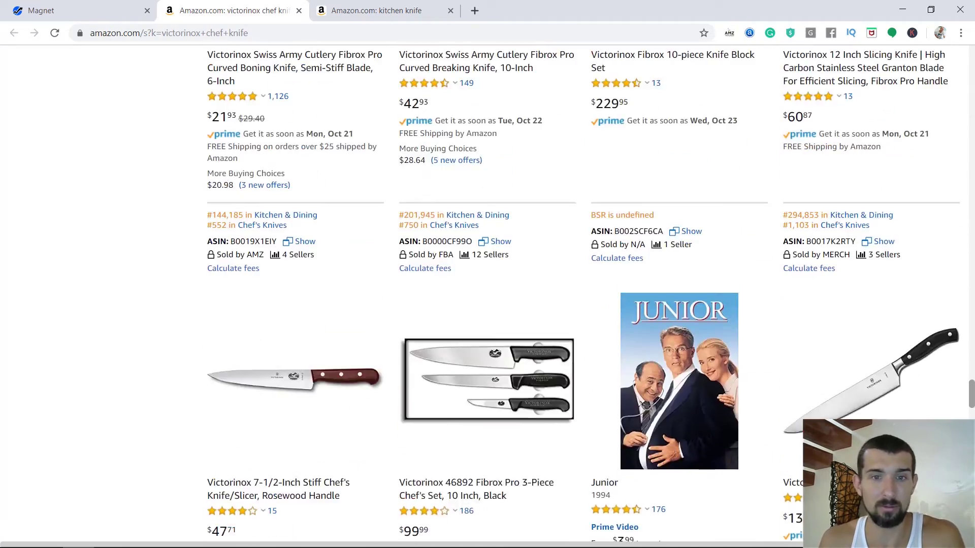
mouse_move(972, 412)
mouse_down()
mouse_move(972, 421)
mouse_move(972, 51)
mouse_up()
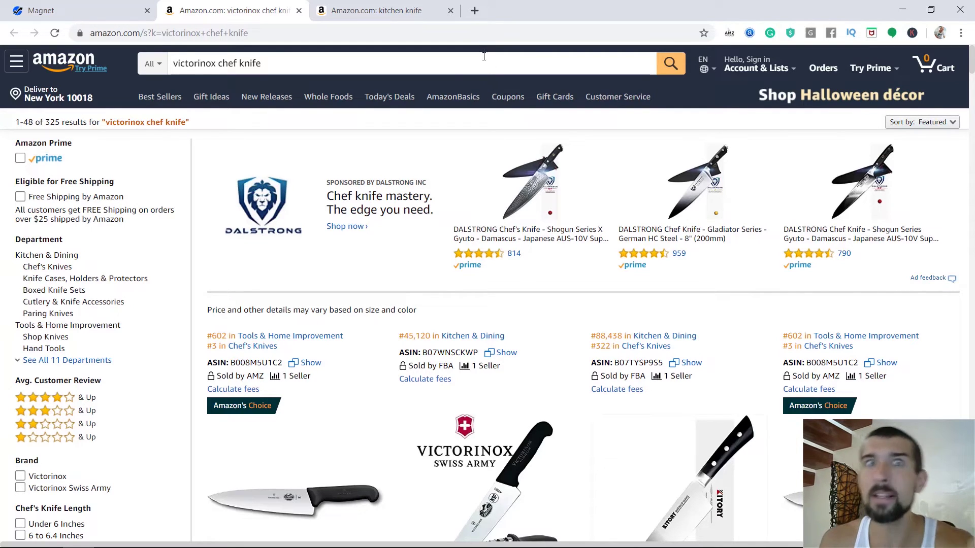
Step: Return to the 'Amazon.com: kitchen knife' tab with its Xray product table
click(73, 10)
click(356, 10)
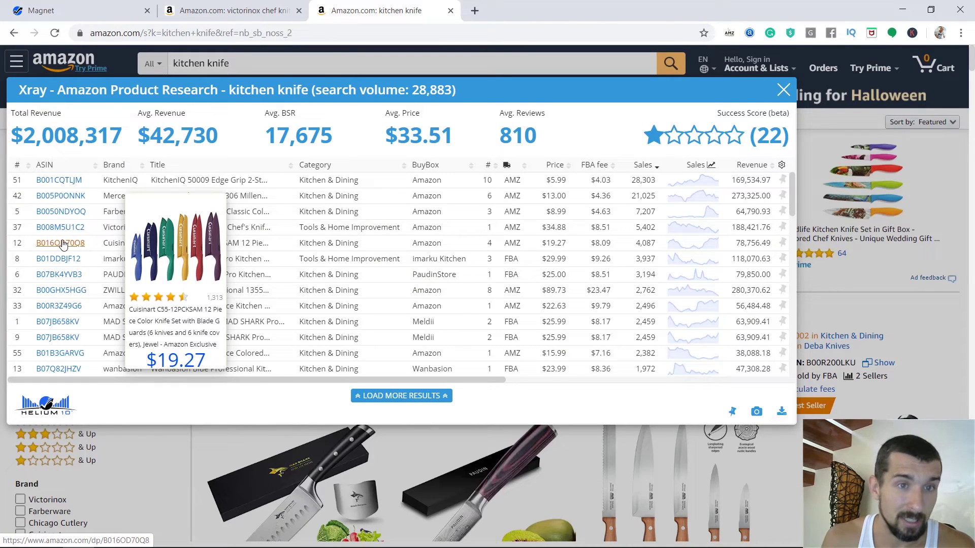
mouse_move(58, 258)
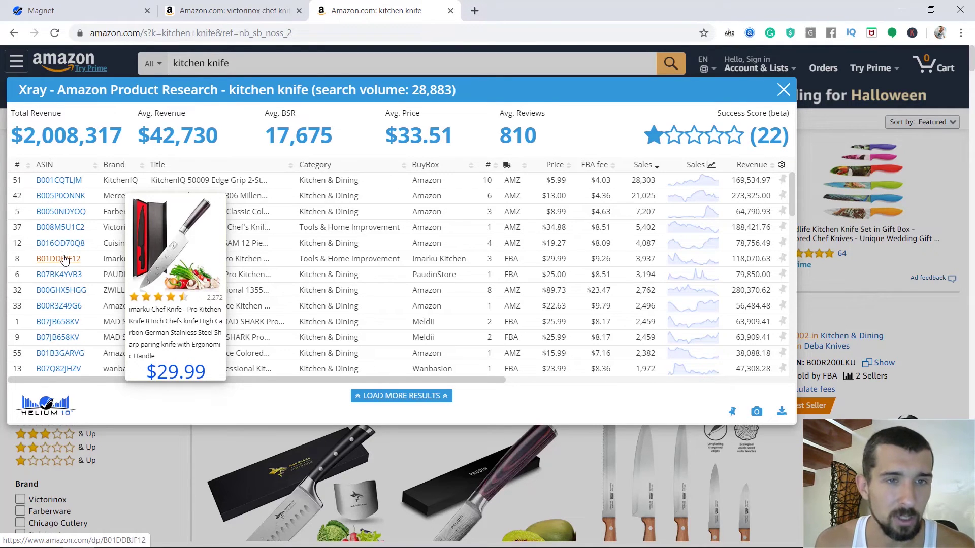
Step: Copy 'imarku' and paste it over 'victorinox' in the Magnet phrase filter
double_click(116, 260)
key(ctrl+c)
click(99, 19)
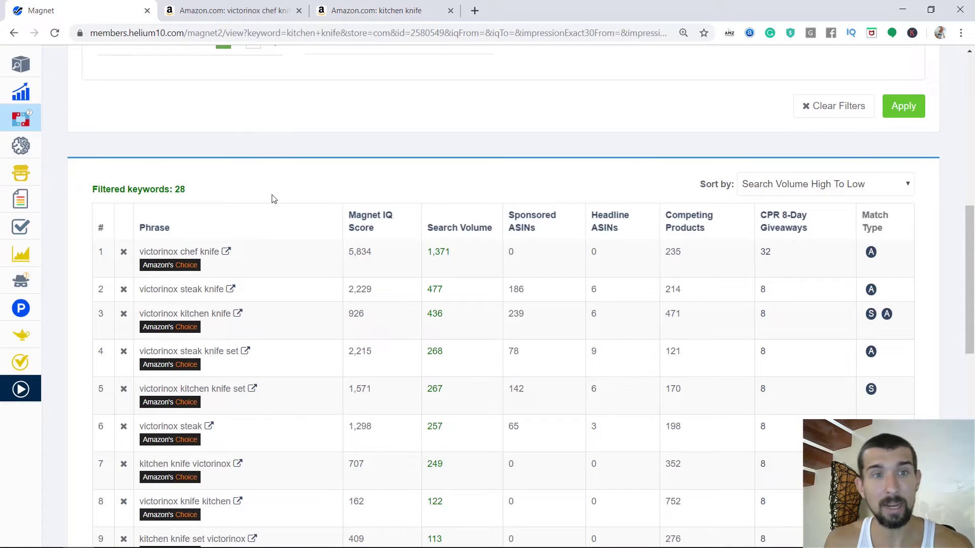
scroll(147, 304, up, 3)
double_click(141, 478)
key(ctrl+v)
Step: Review the imarku keyword list, noting imarku chef knife at 1,287 searches
scroll(293, 456, down, 3)
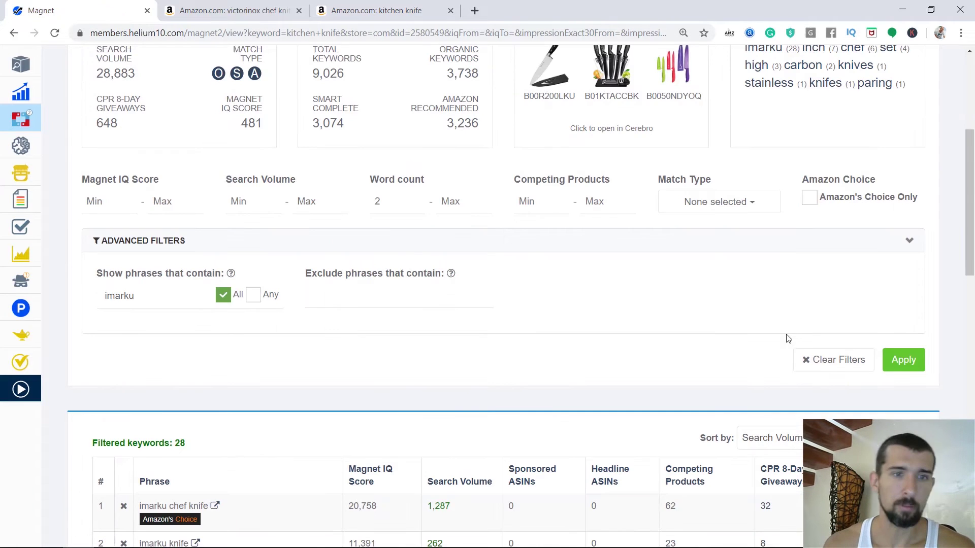
scroll(188, 402, down, 1)
scroll(198, 372, down, 2)
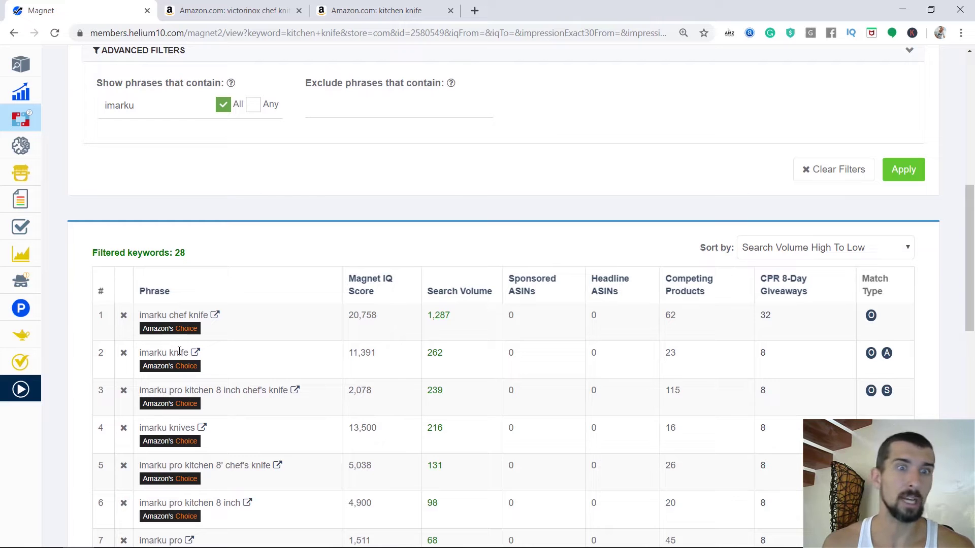
scroll(249, 388, down, 1)
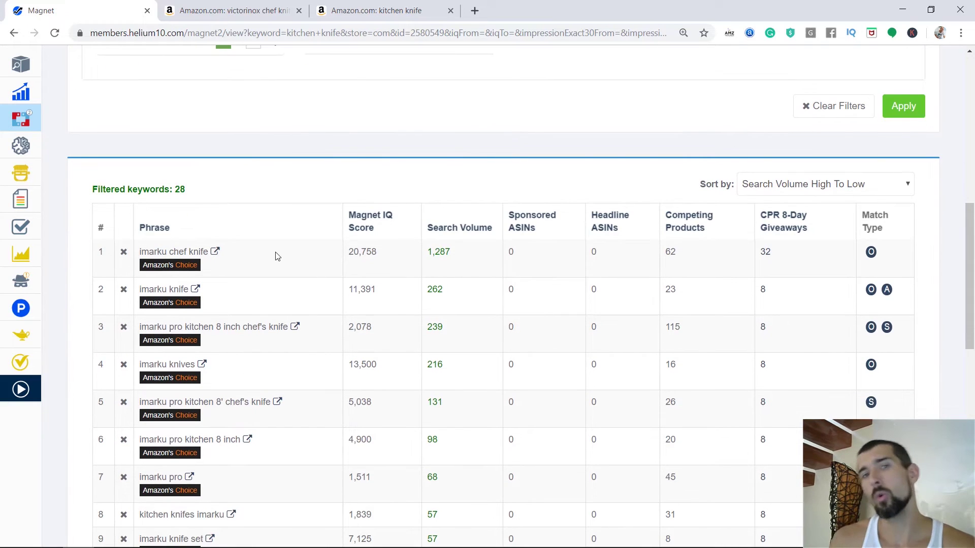
drag(428, 250, 449, 253)
click(454, 255)
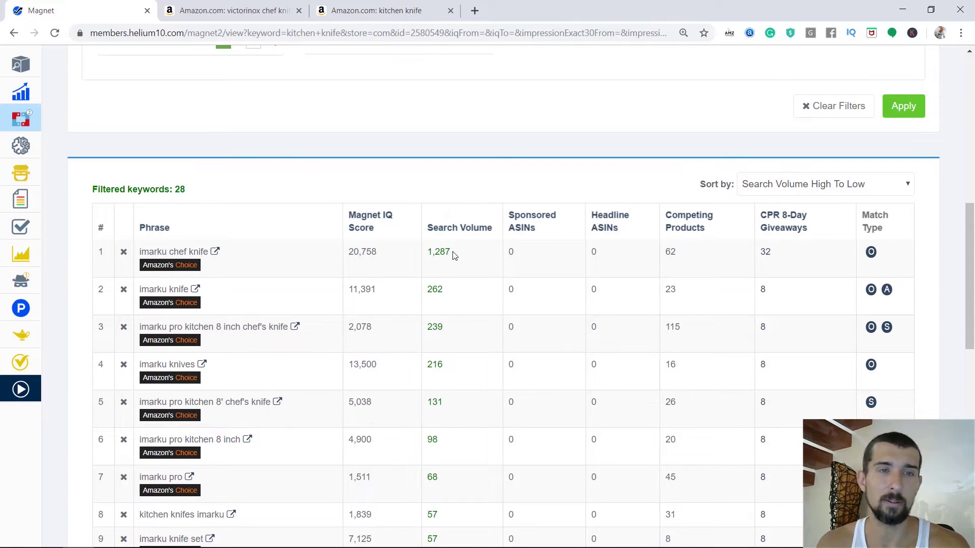
scroll(286, 293, down, 1)
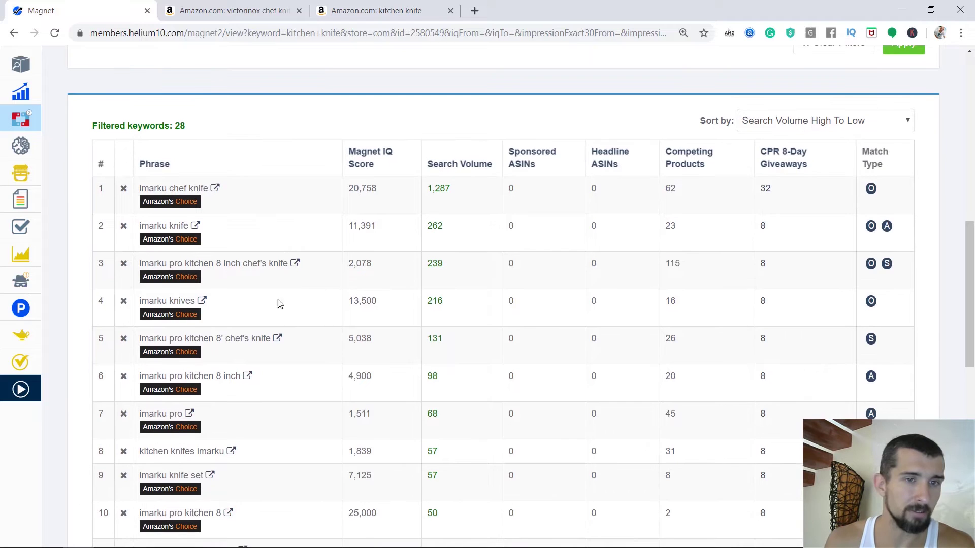
scroll(218, 359, down, 1)
scroll(221, 255, down, 1)
scroll(211, 352, up, 2)
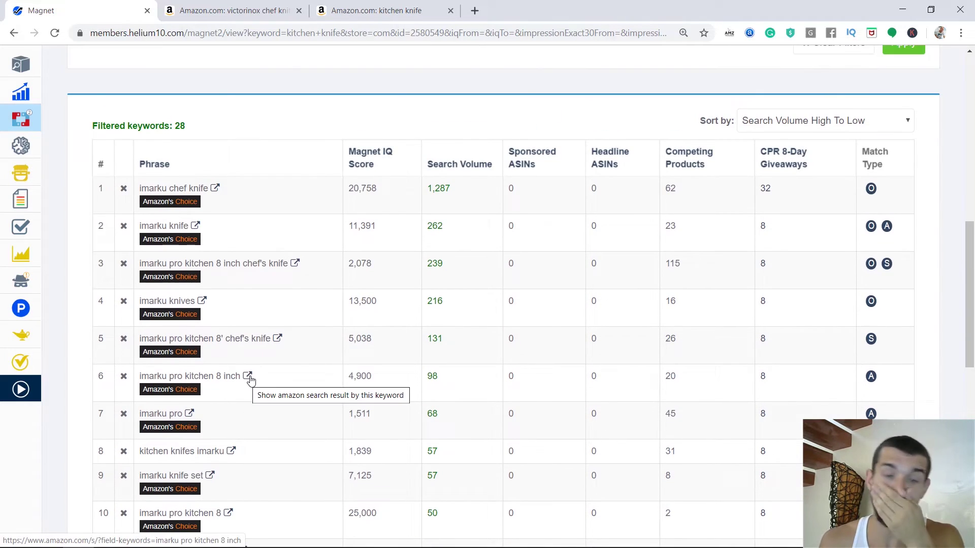
Step: Open the Amazon search for 'imarku chef knife' and scroll through the listings
click(216, 189)
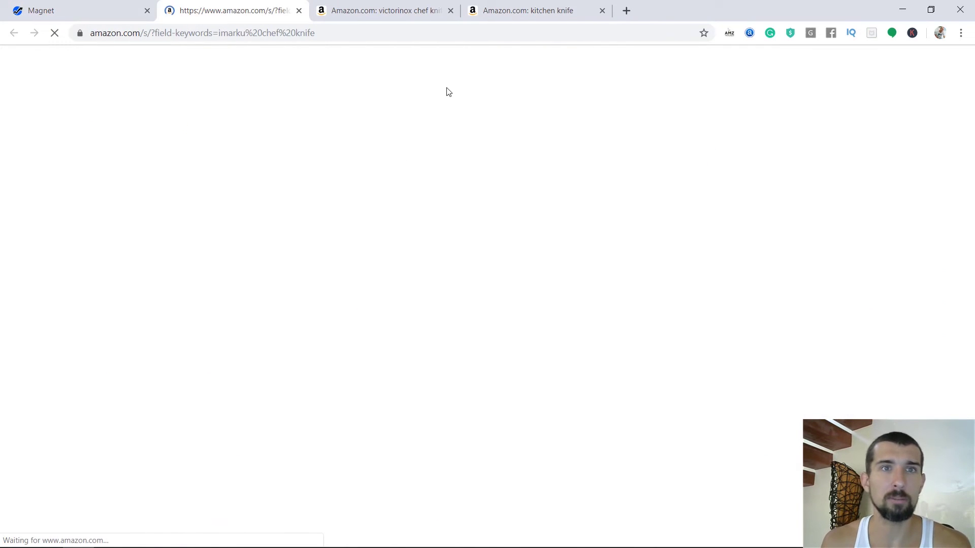
scroll(729, 165, down, 3)
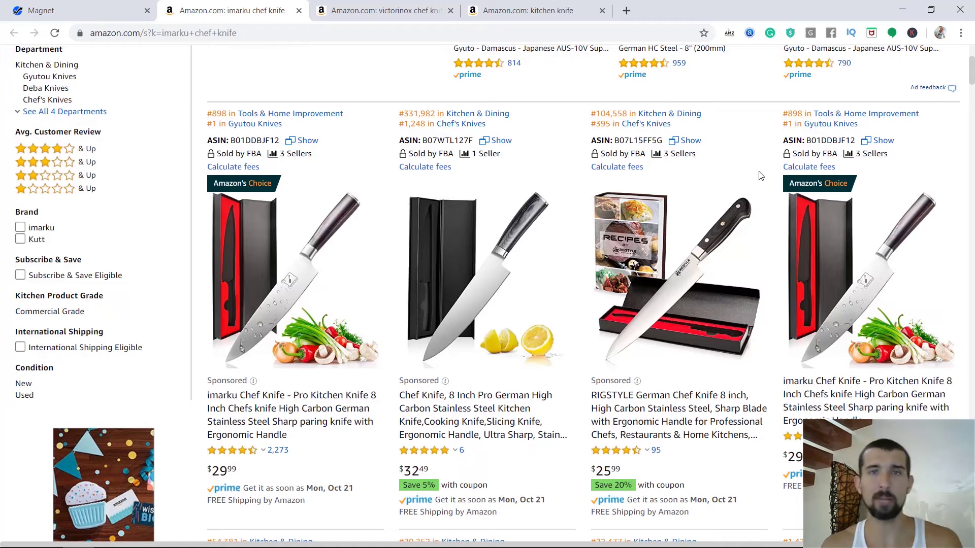
scroll(676, 176, down, 4)
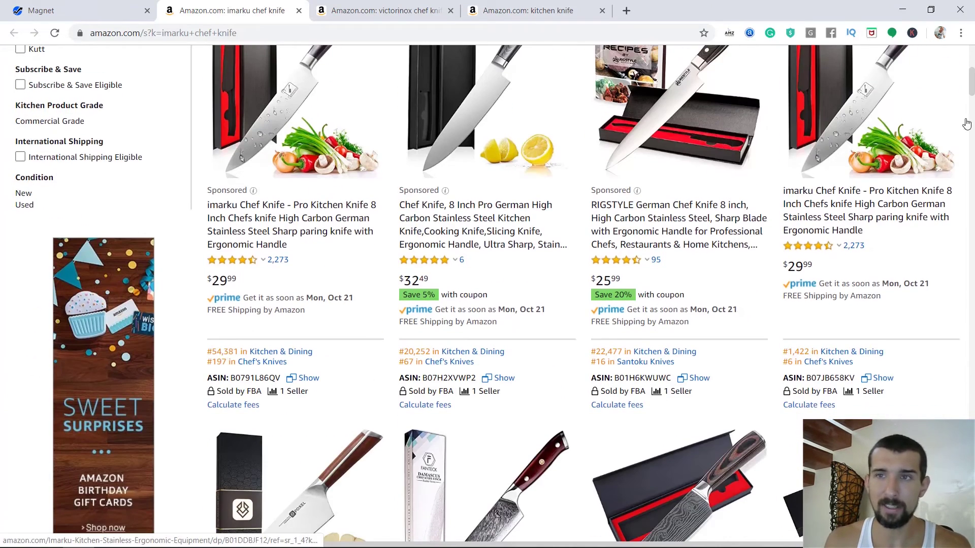
scroll(556, 137, down, 3)
scroll(472, 326, down, 4)
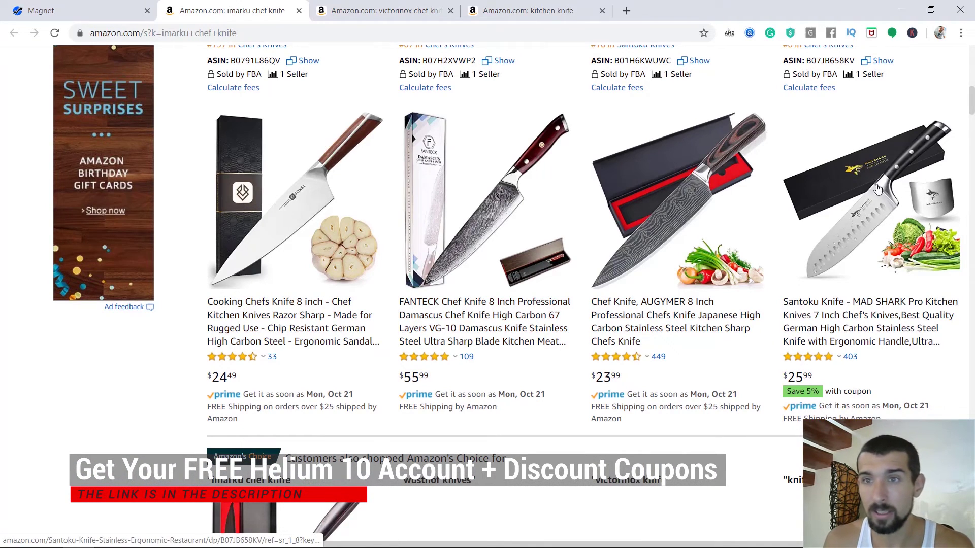
scroll(886, 193, down, 3)
scroll(888, 168, down, 5)
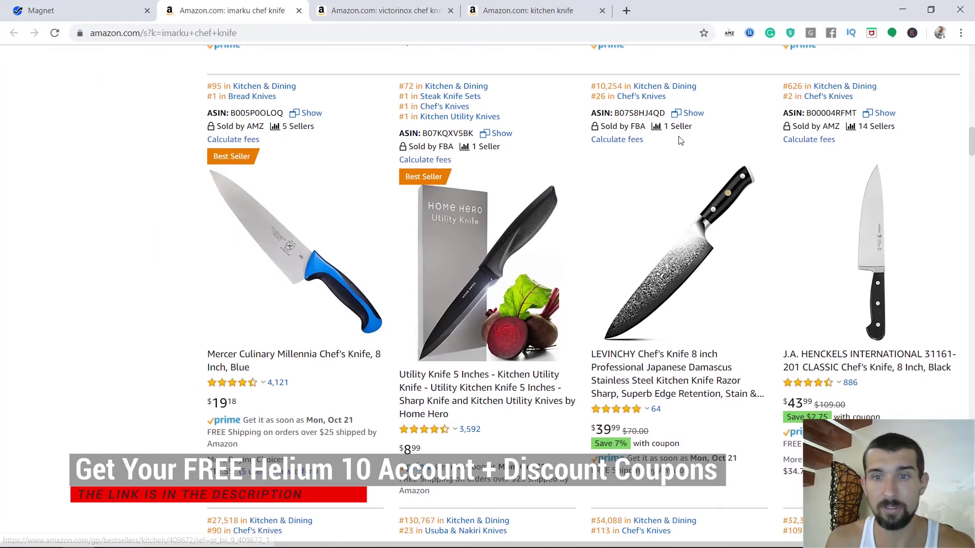
scroll(728, 176, down, 2)
scroll(730, 198, down, 7)
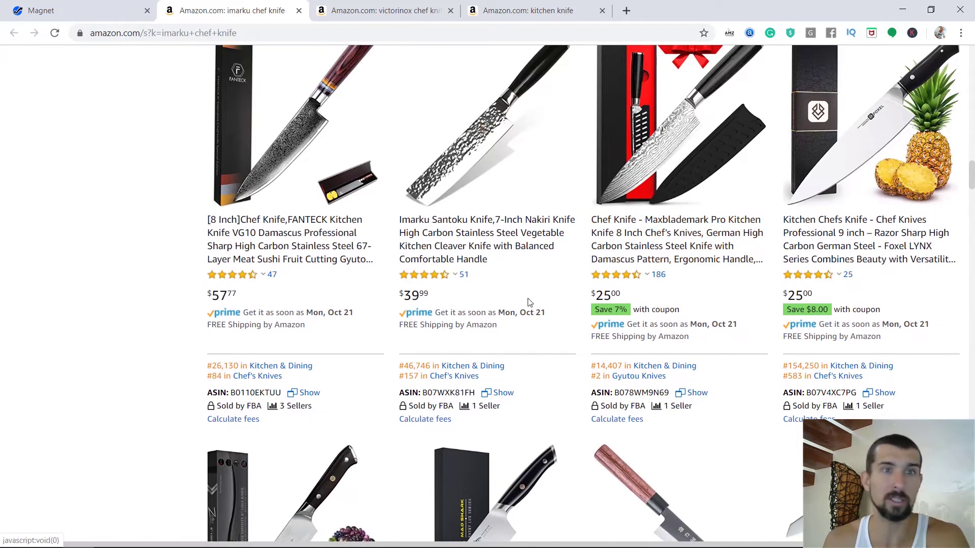
scroll(972, 212, down, 6)
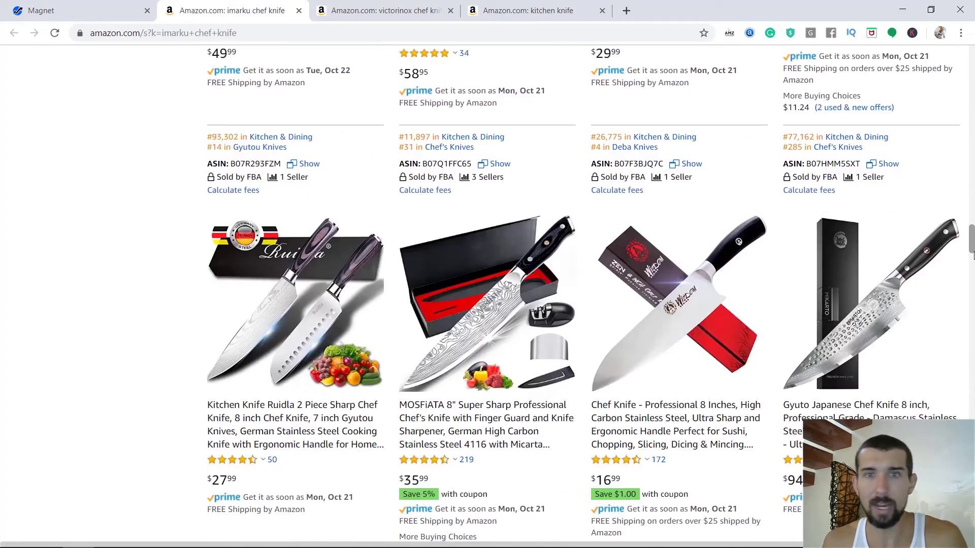
mouse_move(972, 212)
mouse_down()
mouse_move(972, 256)
mouse_move(972, 48)
mouse_up()
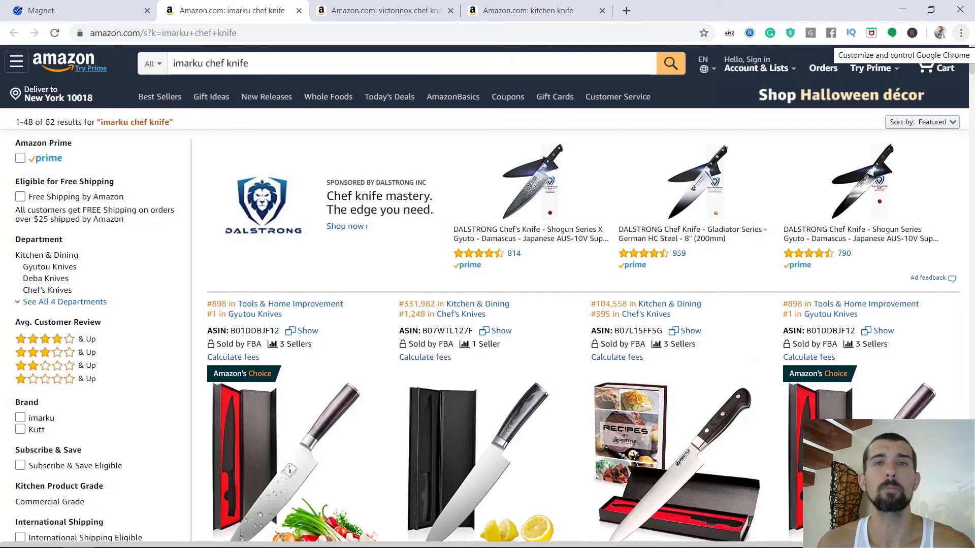
scroll(792, 363, down, 6)
scroll(807, 380, up, 2)
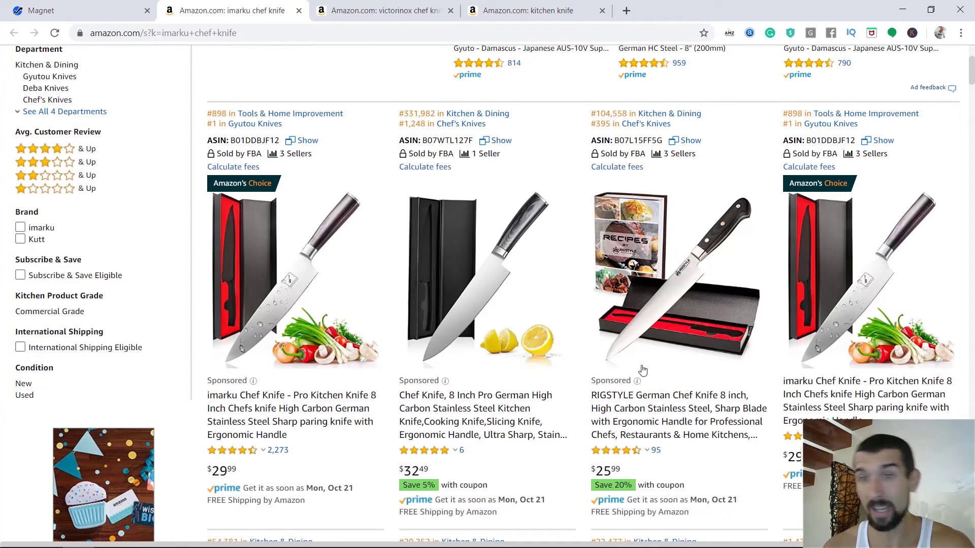
scroll(639, 369, down, 5)
scroll(586, 156, down, 5)
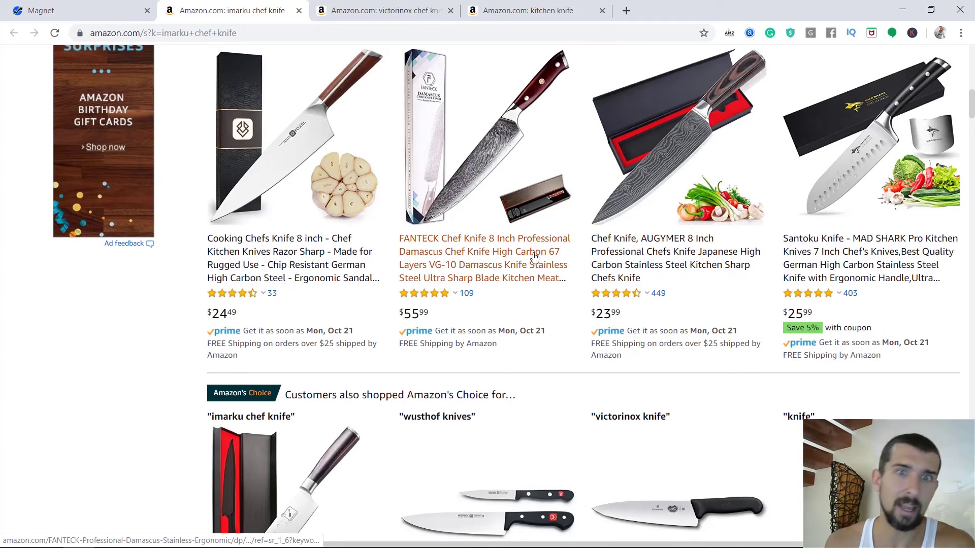
scroll(429, 326, up, 4)
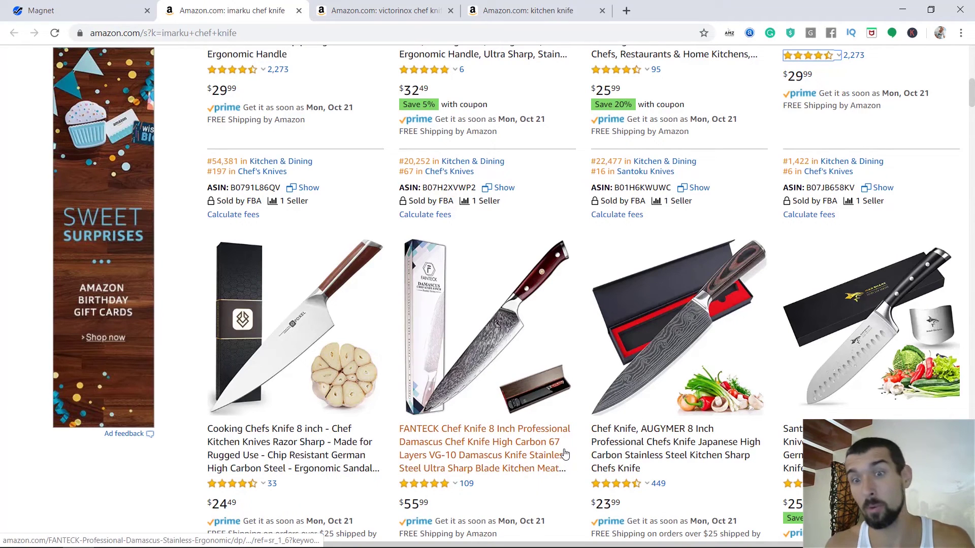
drag(971, 102, 971, 113)
scroll(598, 205, up, 3)
scroll(598, 205, up, 2)
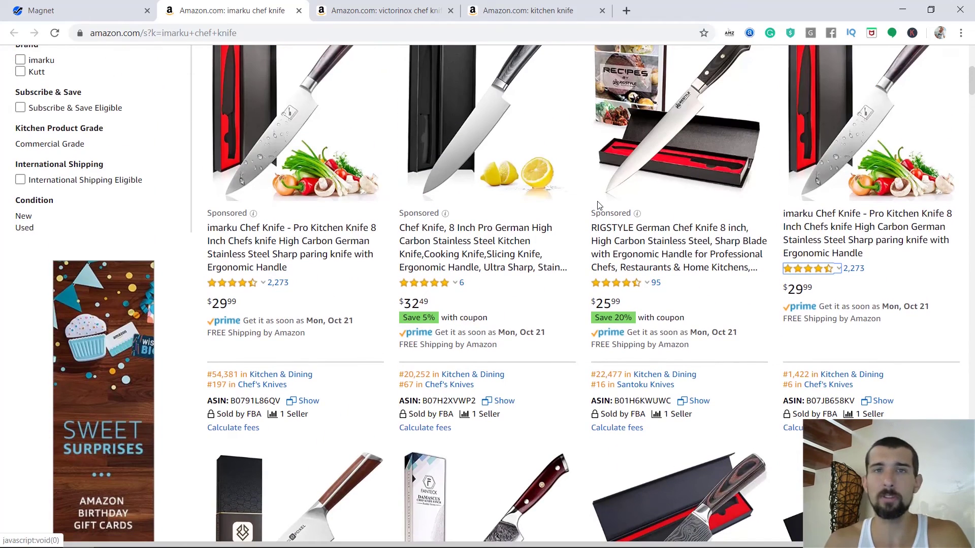
scroll(546, 185, up, 1)
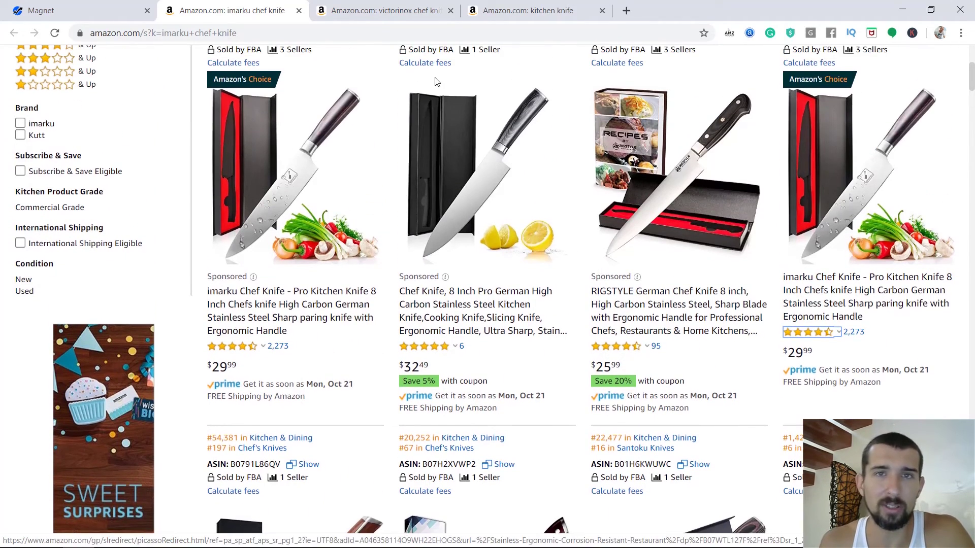
Step: Switch to the victorinox chef knife Amazon results
click(539, 6)
click(381, 10)
scroll(807, 312, down, 7)
scroll(807, 312, up, 3)
Step: Open the Victorinox Fibrox Pro chef's knife page and scroll through its details and reviews
click(884, 350)
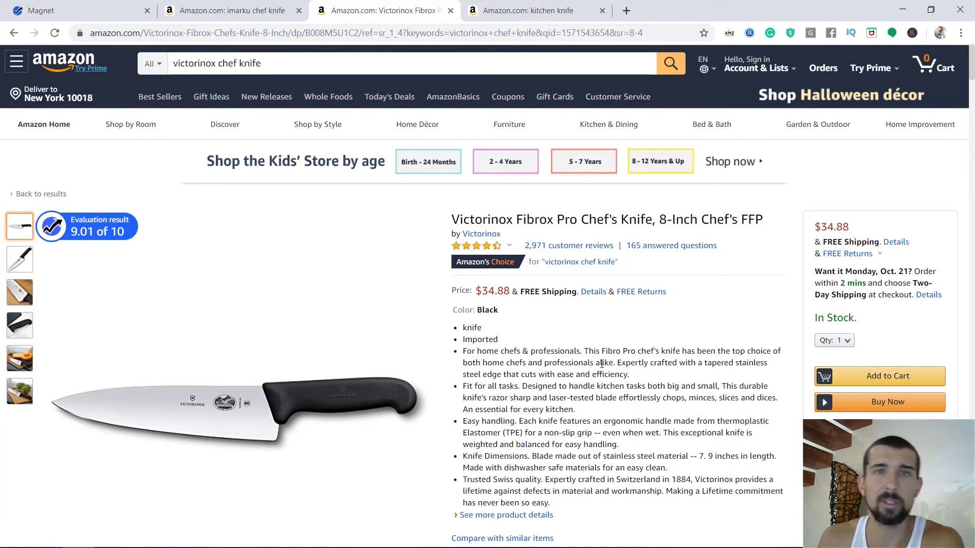
scroll(601, 364, down, 3)
scroll(601, 364, down, 7)
scroll(602, 368, down, 6)
scroll(511, 338, down, 10)
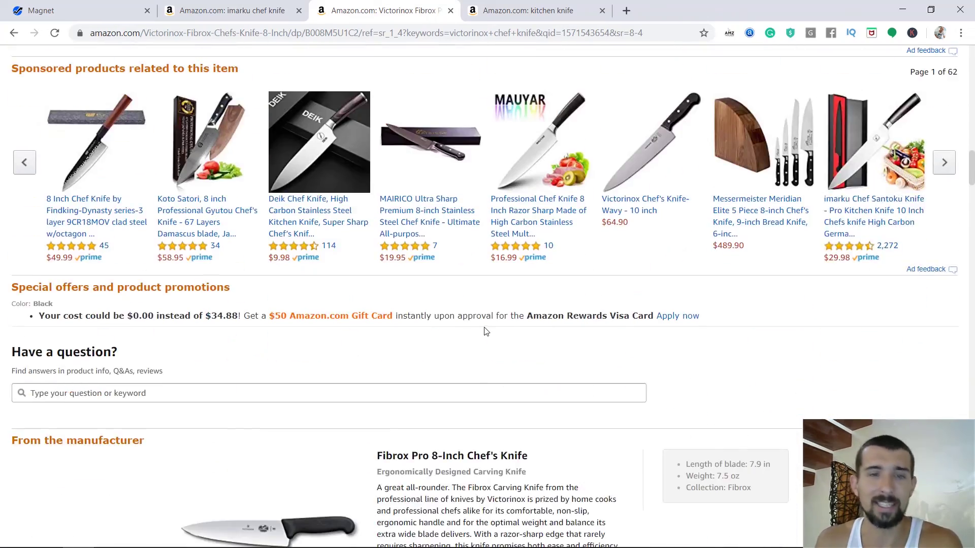
scroll(484, 331, down, 6)
scroll(463, 337, down, 6)
scroll(305, 320, down, 5)
scroll(196, 301, down, 6)
scroll(196, 301, down, 4)
scroll(203, 289, down, 3)
scroll(227, 258, down, 6)
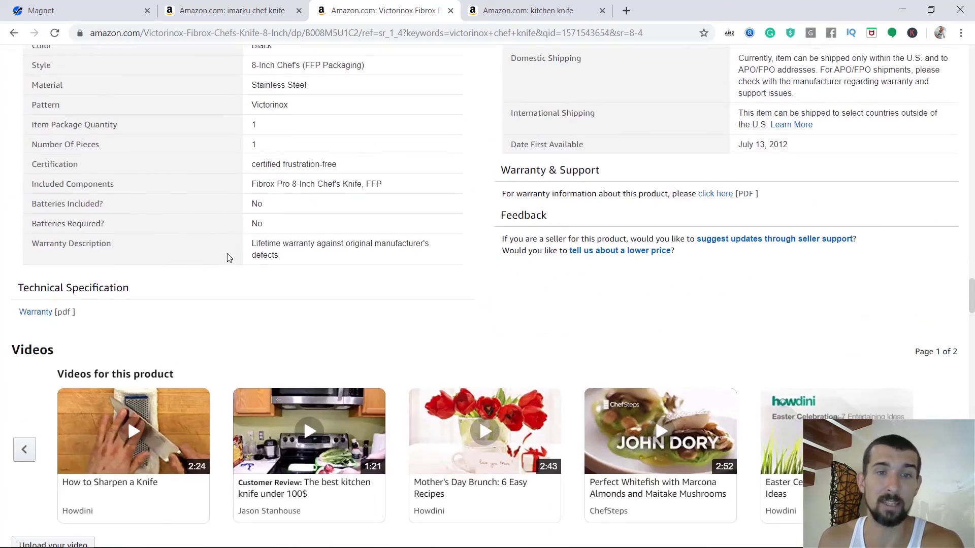
scroll(229, 256, down, 2)
scroll(244, 264, down, 8)
scroll(264, 279, down, 4)
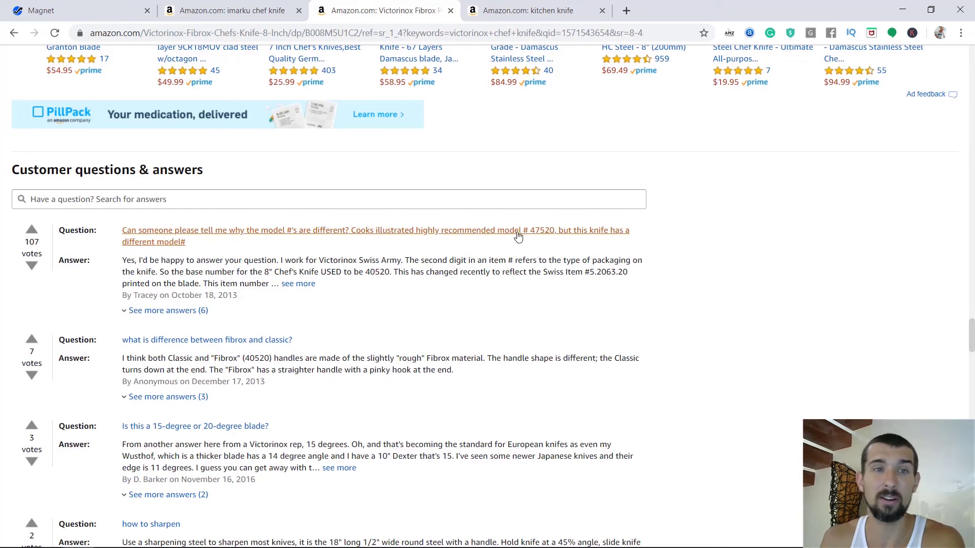
scroll(429, 263, down, 1)
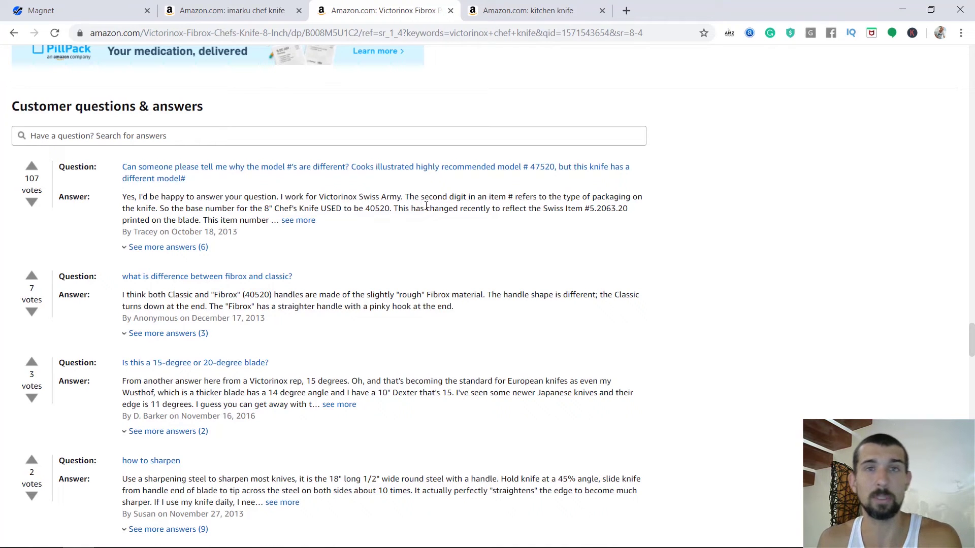
scroll(395, 197, down, 2)
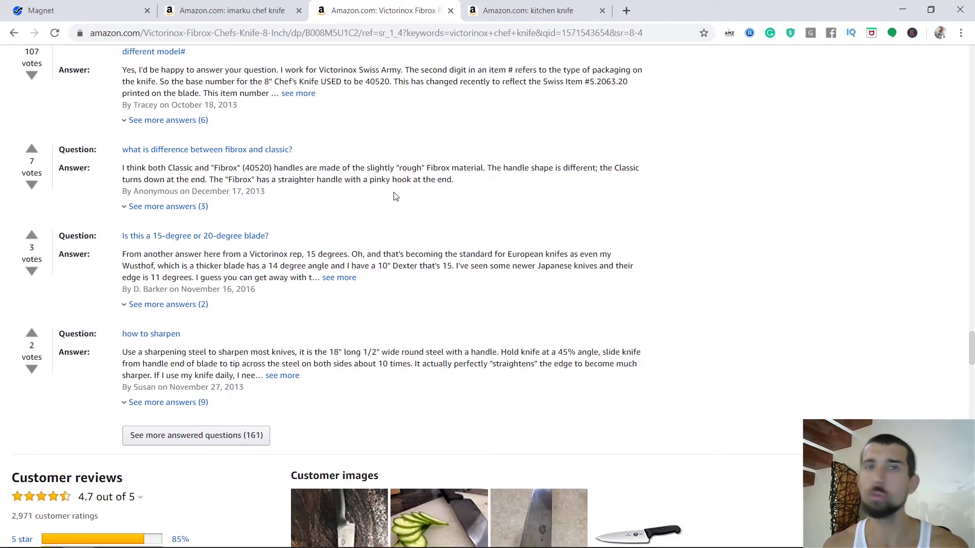
scroll(395, 196, down, 8)
scroll(408, 183, down, 3)
scroll(444, 334, down, 3)
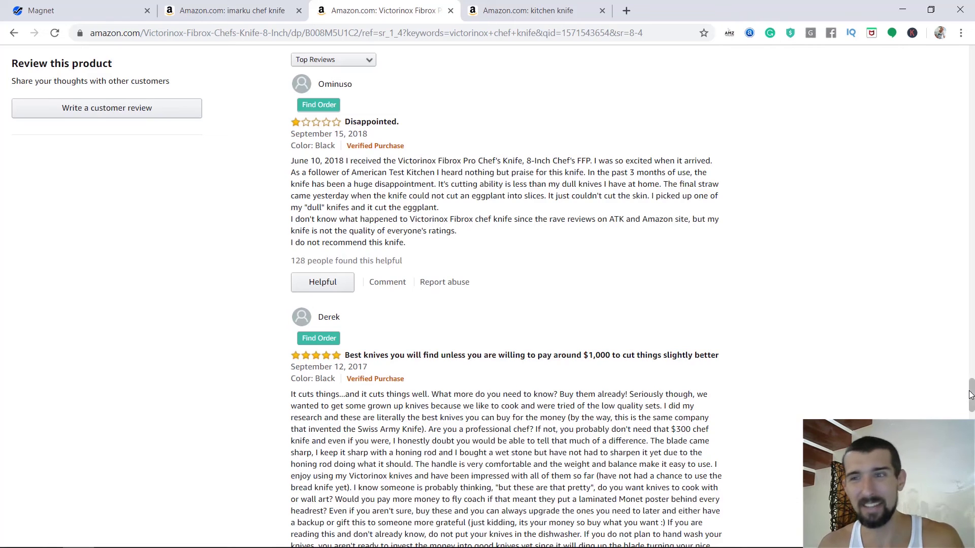
Step: Scroll back up the Victorinox page, then return to the imarku chef knife results
drag(970, 393, 972, 409)
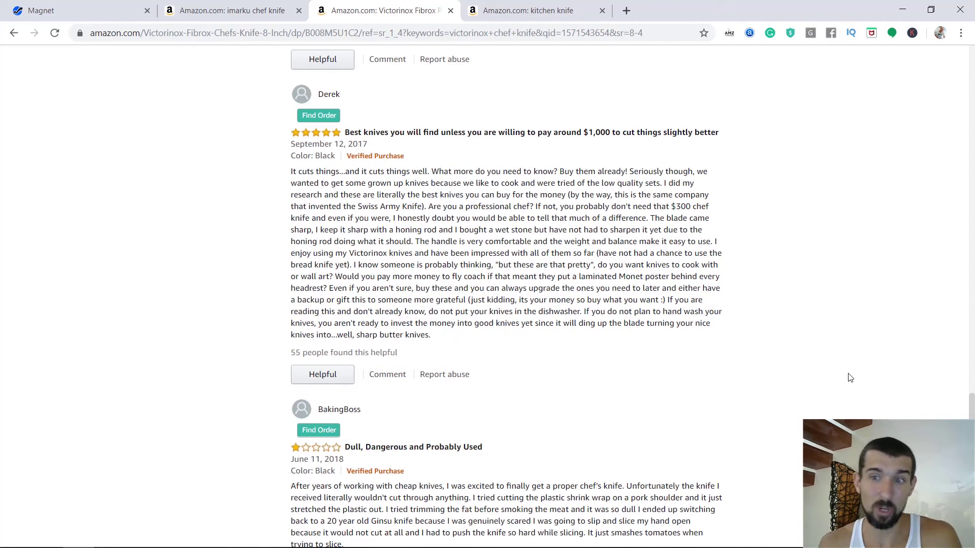
mouse_move(970, 394)
mouse_down()
mouse_move(970, 416)
mouse_move(966, 394)
mouse_up()
scroll(334, 397, up, 6)
scroll(335, 396, up, 12)
scroll(335, 396, up, 9)
scroll(335, 396, up, 1)
scroll(335, 396, down, 1)
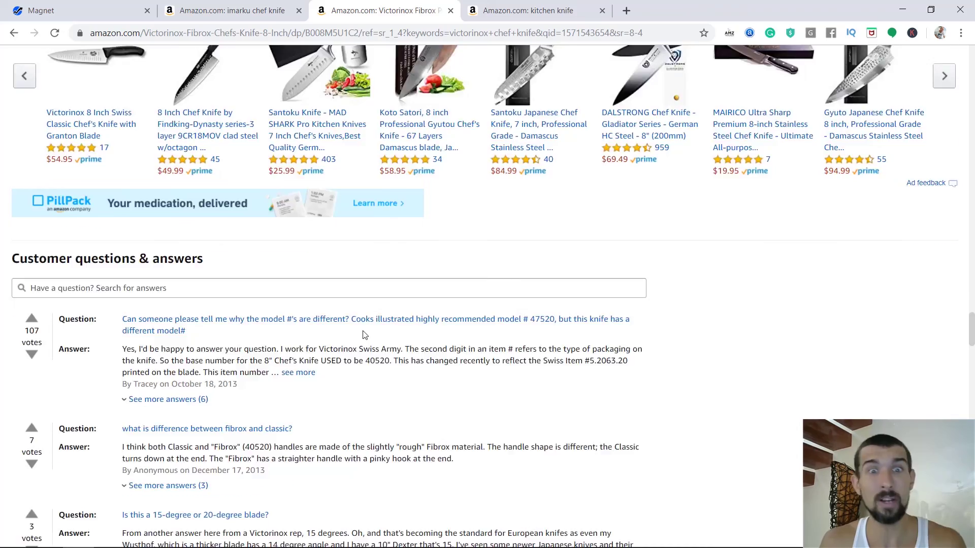
scroll(234, 340, up, 1)
scroll(837, 274, down, 3)
scroll(837, 274, down, 4)
scroll(954, 269, up, 6)
scroll(952, 267, up, 10)
scroll(946, 153, up, 10)
scroll(944, 117, up, 10)
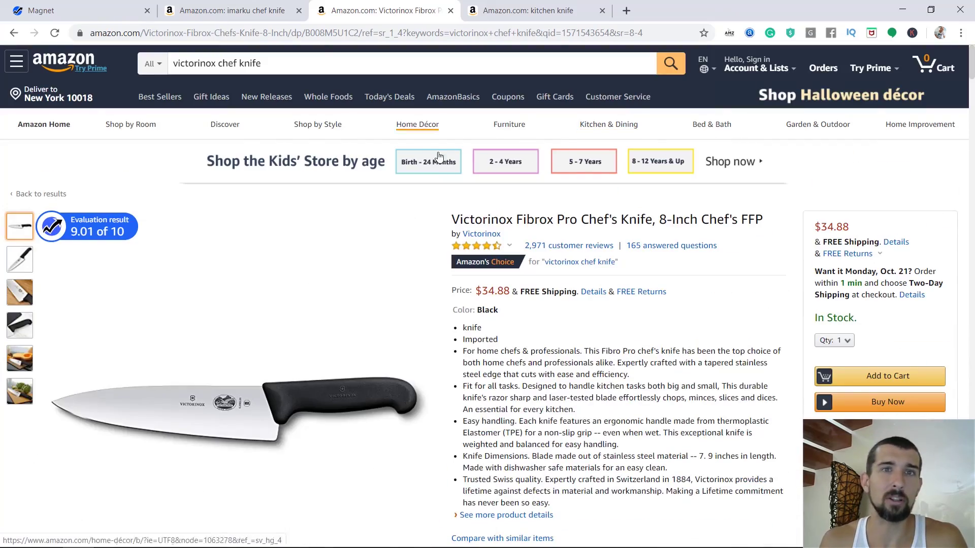
click(232, 11)
Step: Copy the 'imarku chef knife' search phrase and switch to the Excel workbook
scroll(259, 63, up, 5)
triple_click(185, 64)
key(ctrl+c)
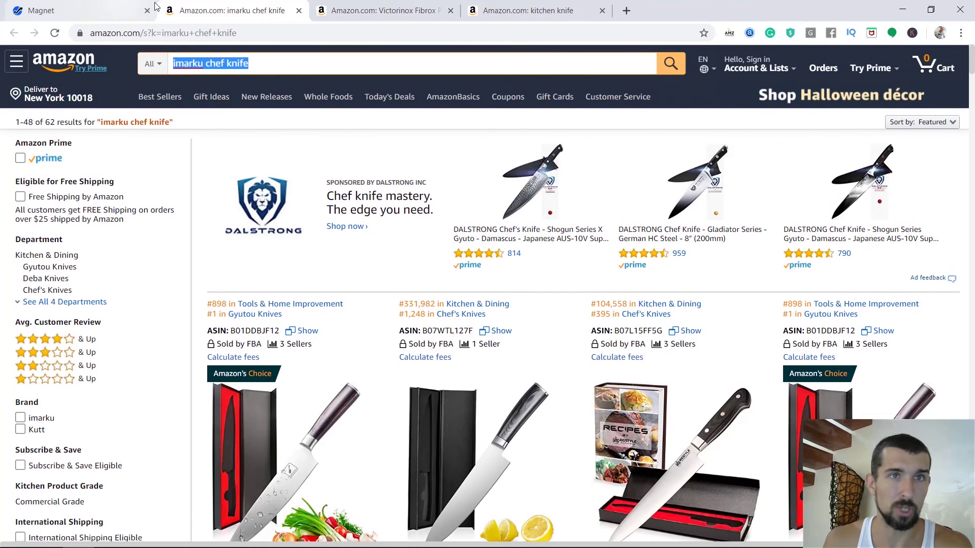
click(76, 11)
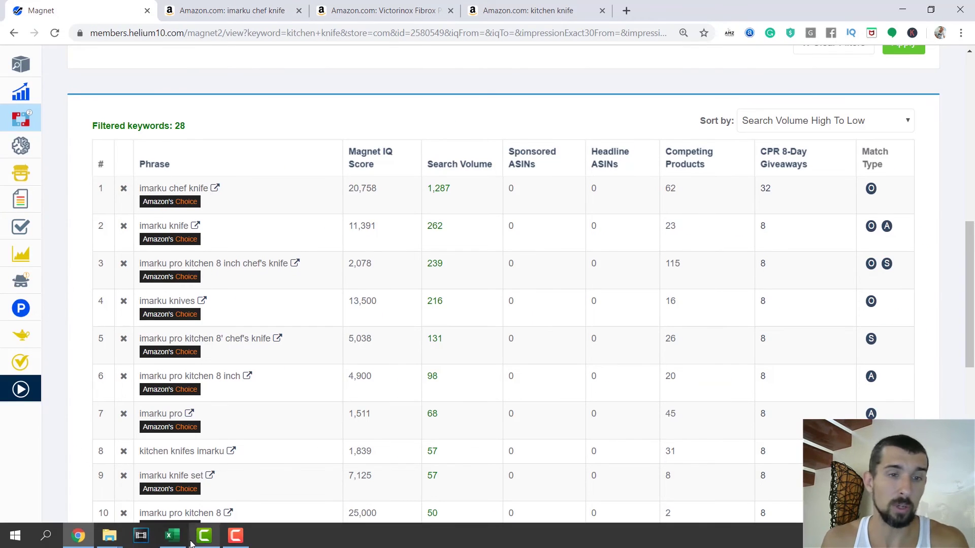
click(226, 538)
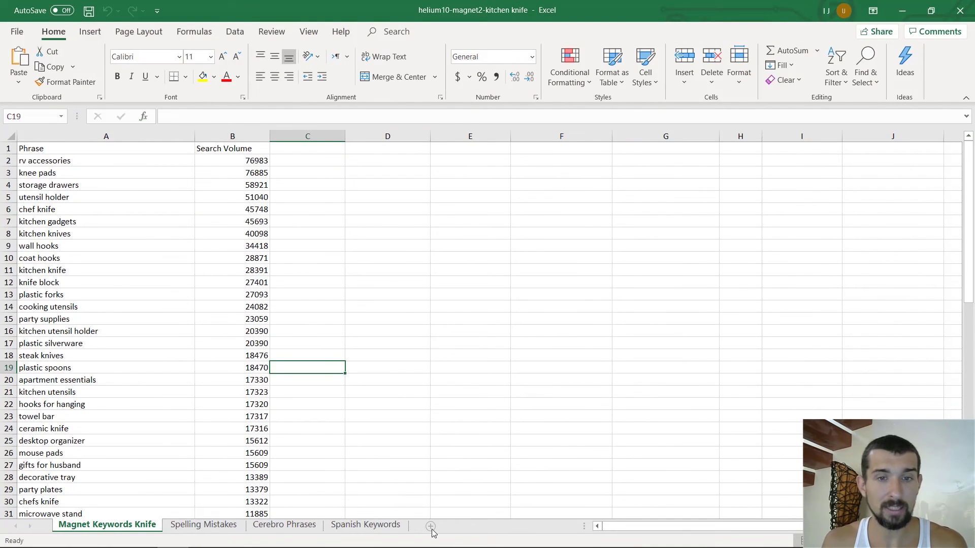
Step: Add a new worksheet named 'Competitor Keywords'
click(430, 526)
double_click(186, 524)
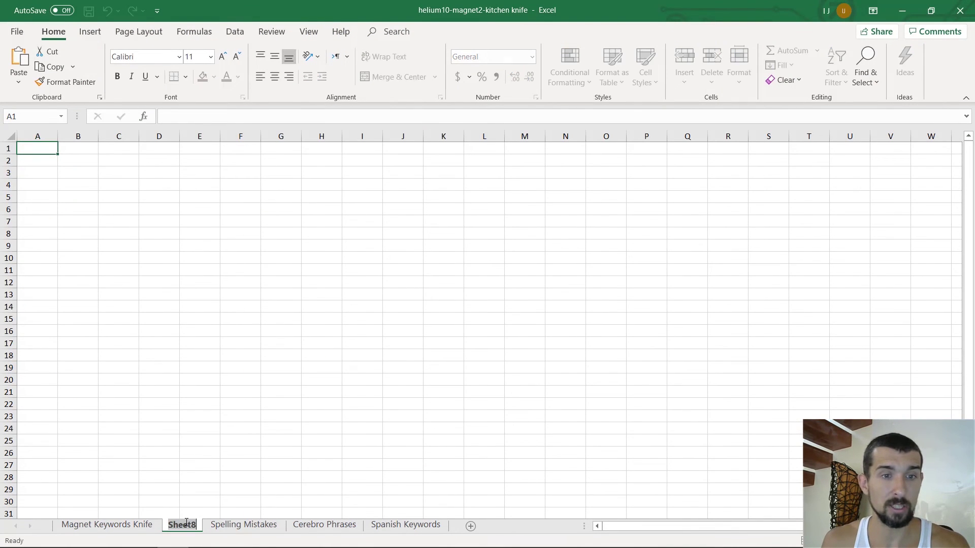
text(Competitor)
key(Return)
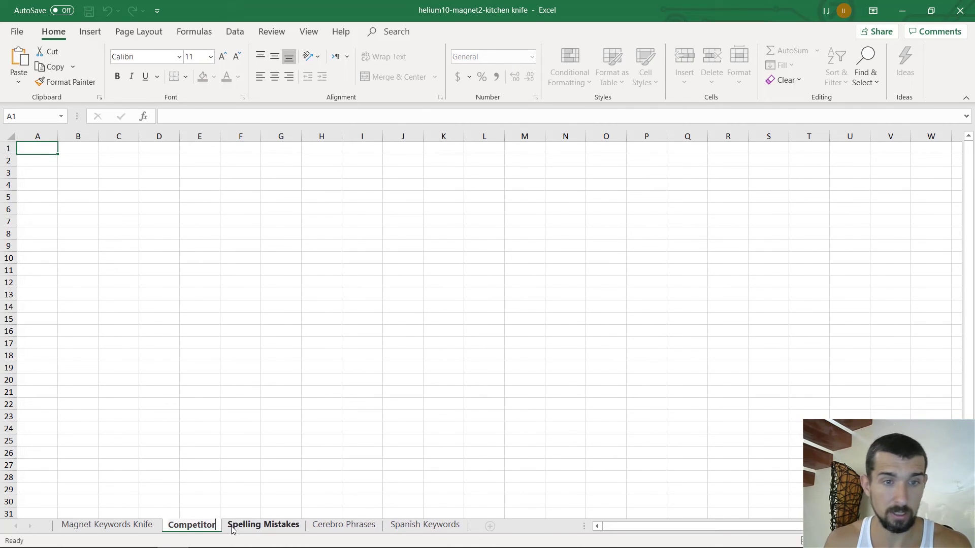
text(Keywords)
key(Return)
click(239, 438)
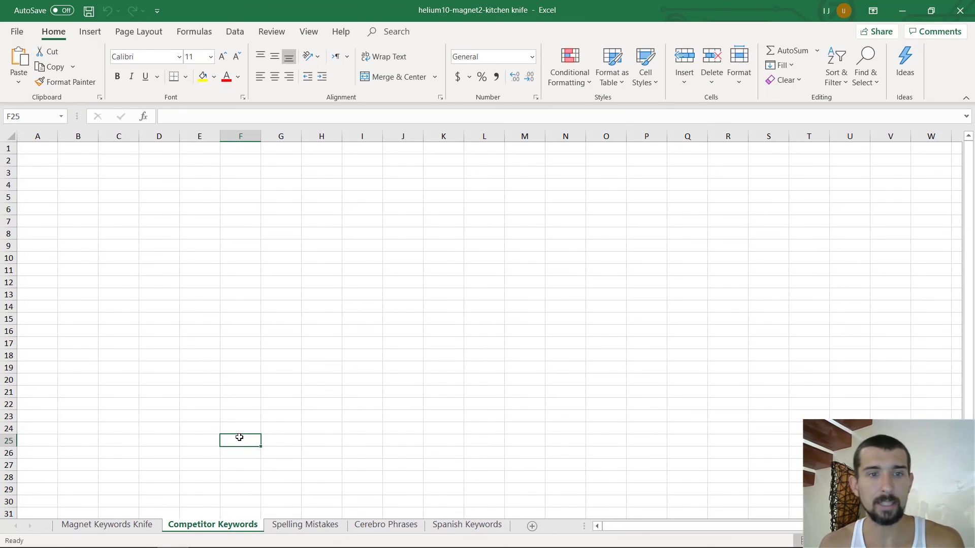
Step: Enter 'Phrase:' in A1 and paste 'imarku chef knife' into A2
click(45, 148)
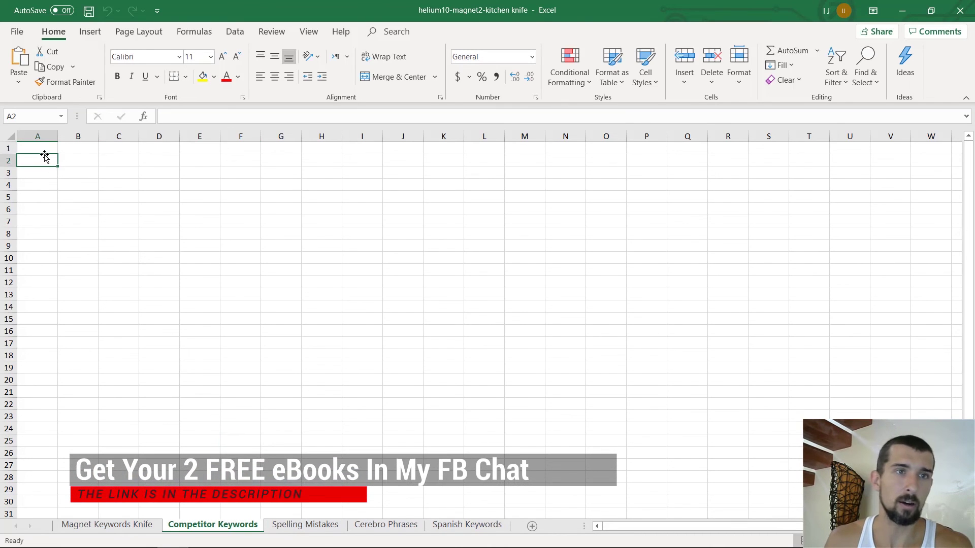
text(Phrase:)
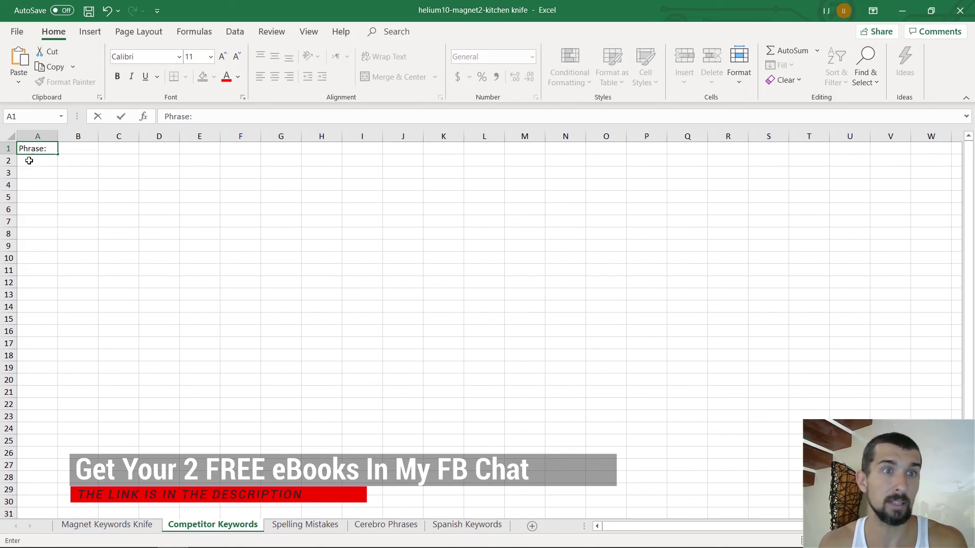
click(28, 159)
key(ctrl+v)
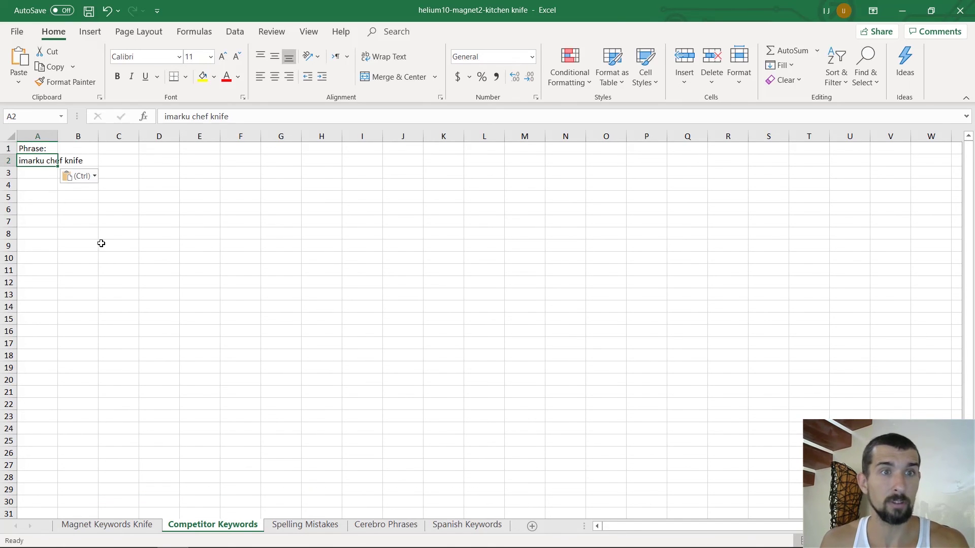
click(79, 208)
click(116, 148)
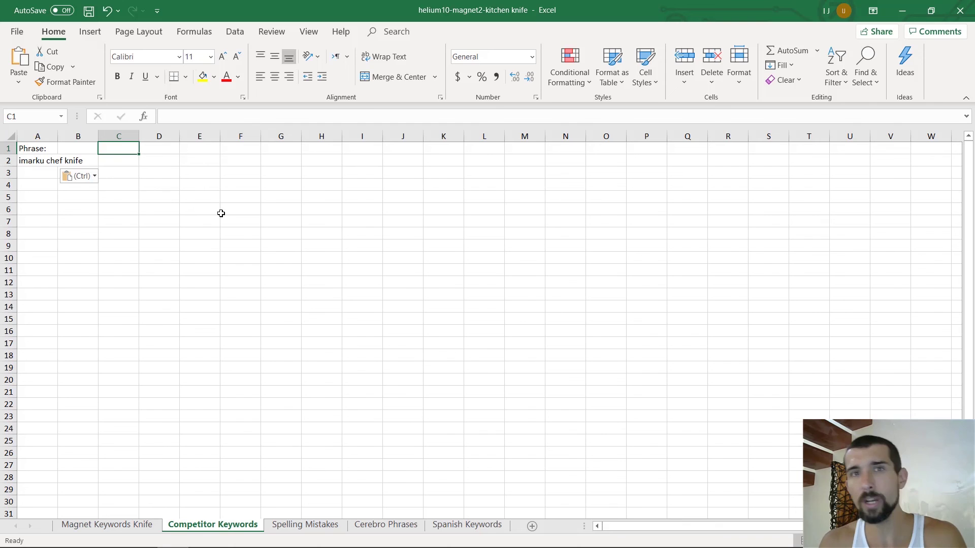
click(43, 160)
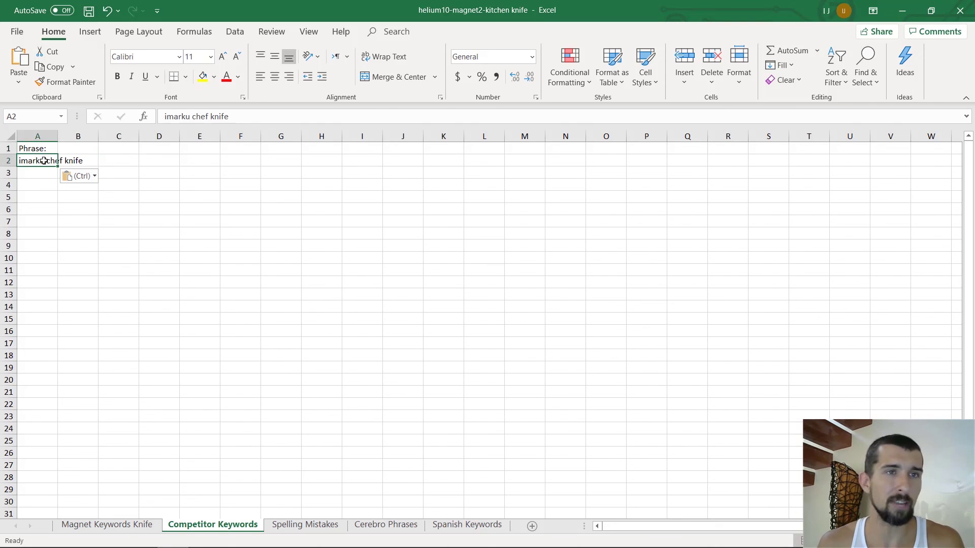
click(154, 270)
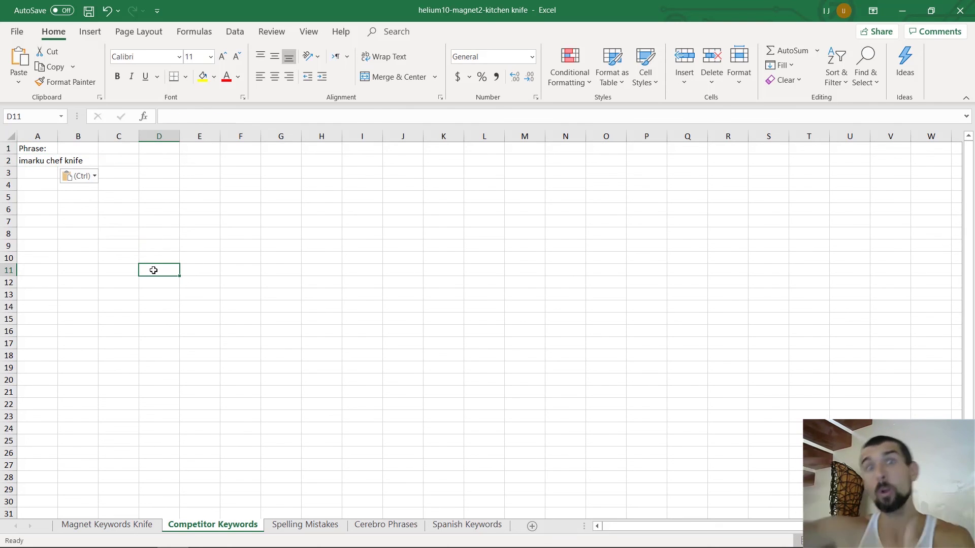